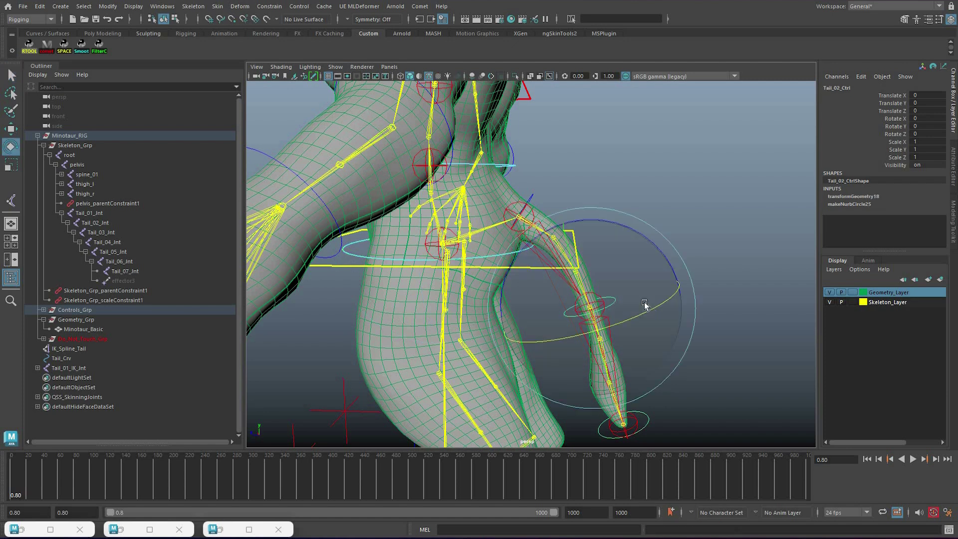
Test the tail's twist by rotating Tail_02_Ctrl, and undo the test rotation and the preceding test moves.
left_click_drag(531, 246, 701, 412)
key("ctrl+z")
key("ctrl+z")
key("ctrl+z")
key("ctrl+z")
key("ctrl+z")
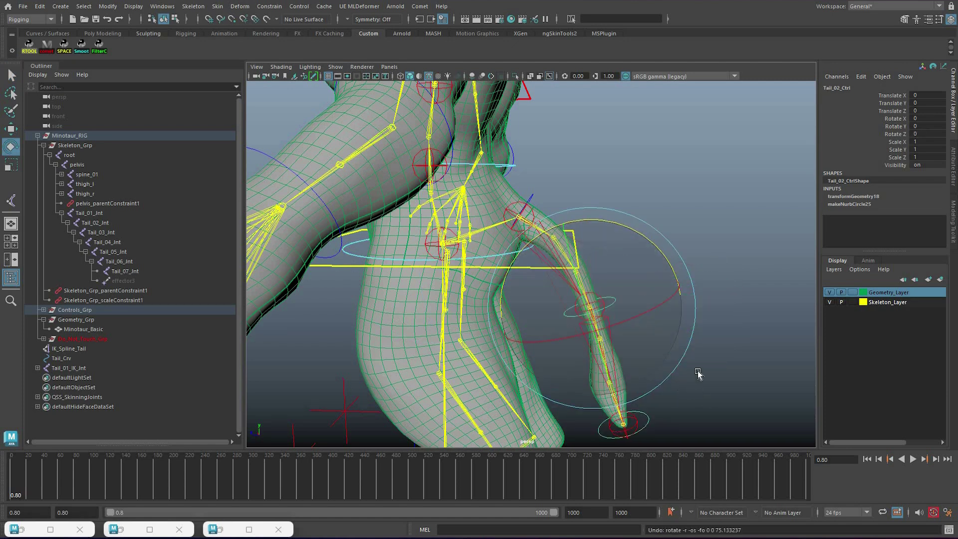
key("ctrl+z")
key("ctrl+z")
key("ctrl+z")
key("ctrl+z")
key("ctrl+z")
key("ctrl+z")
key("ctrl+z")
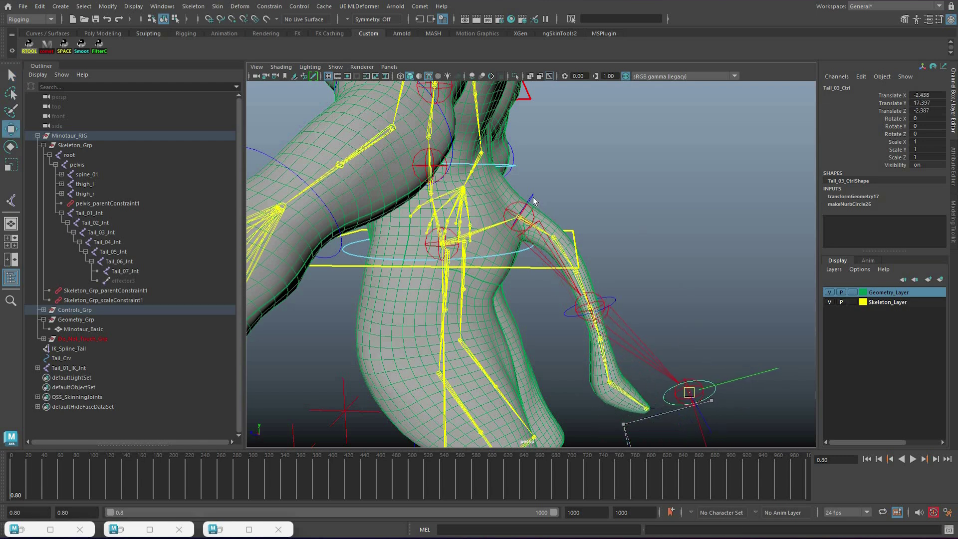
Test the tail's twist by rotating Tail_01_Ctrl at the tail base, and undo the rotation.
key("q")
left_click(526, 207)
key("e")
left_click_drag(583, 269, 542, 213)
key("ctrl+z")
key("ctrl+z")
key("ctrl+z")
key("ctrl+z")
key("ctrl+z")
key("ctrl+z")
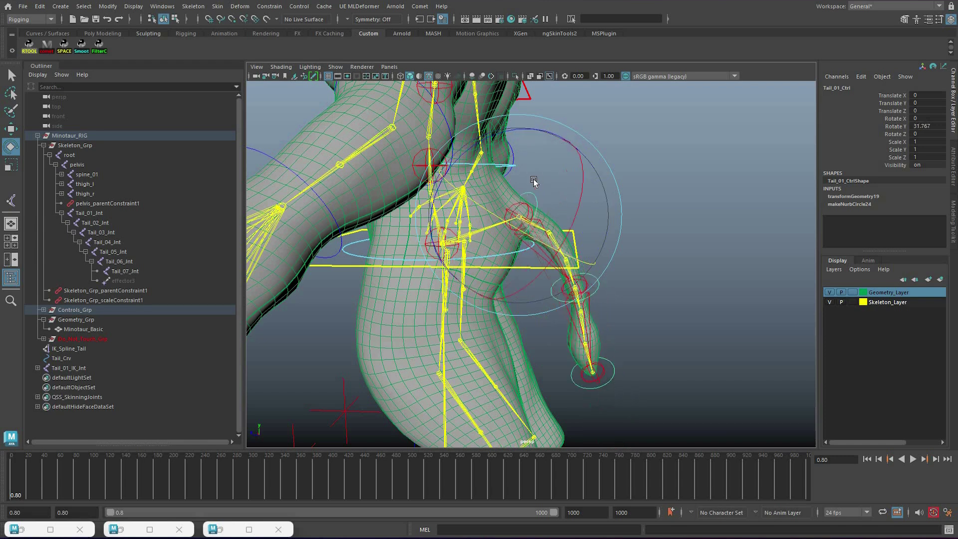
key("ctrl+z")
key("ctrl+z")
key("ctrl+z")
key("ctrl+z")
key("ctrl+z")
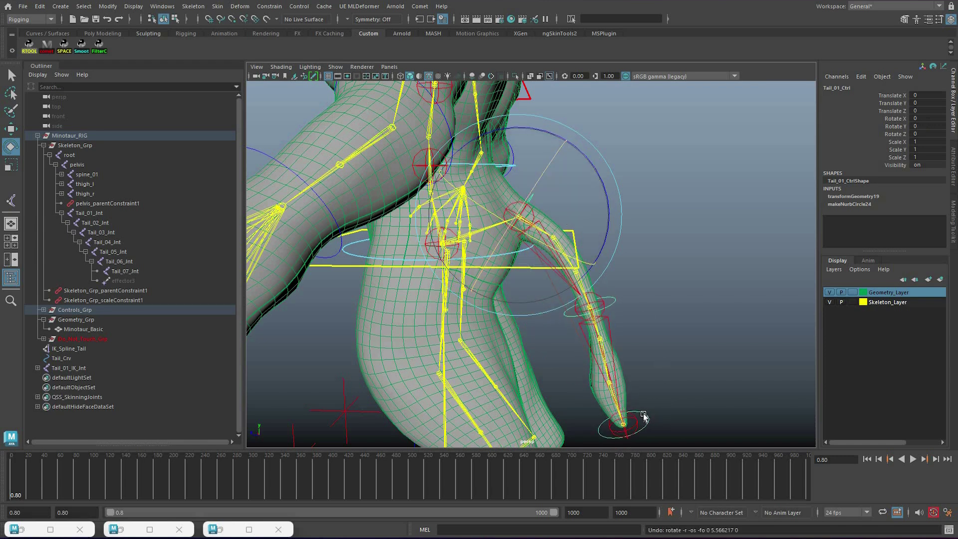
Test the tail's twist by rotating Tail_03_Ctrl at the tail tip, and undo the rotation.
key("q")
left_click(608, 418)
key("e")
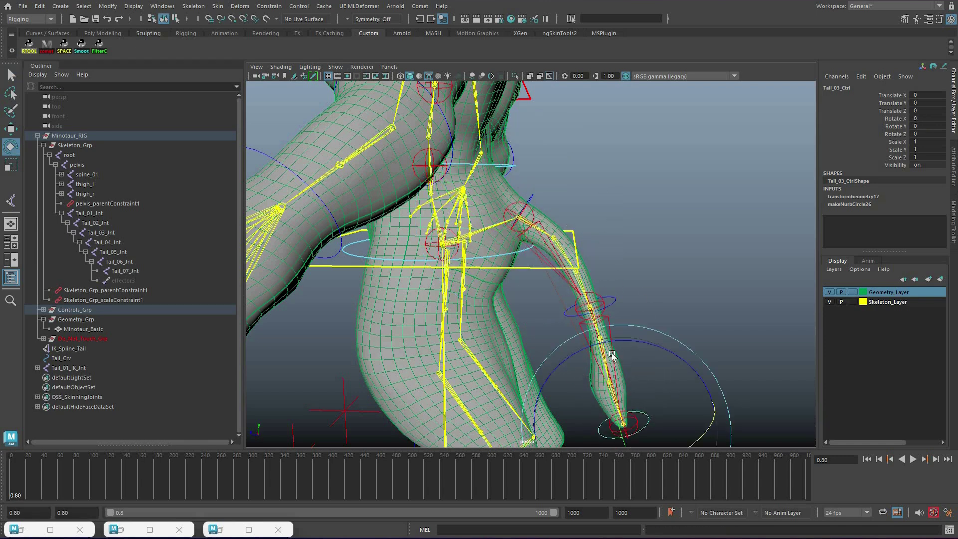
middle_click_drag(583, 250, 559, 161, "alt")
middle_click_drag(551, 274, 595, 286)
key("ctrl+z")
key("q")
mouse_move(589, 267)
left_mouse_down("alt")
mouse_move(563, 280)
mouse_move(574, 265)
left_mouse_up("alt")
left_click_drag(603, 312, 617, 307, "alt")
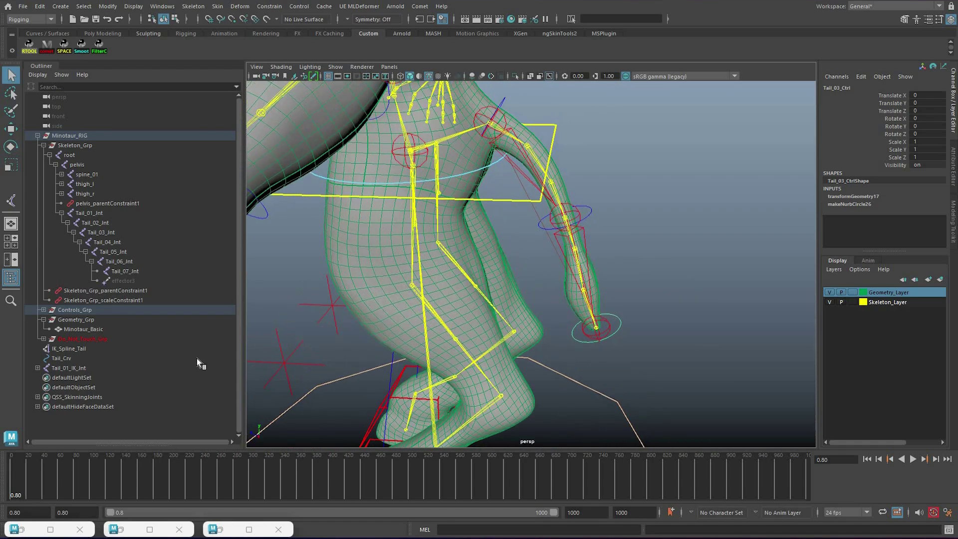
left_click_drag(528, 322, 615, 328, "alt")
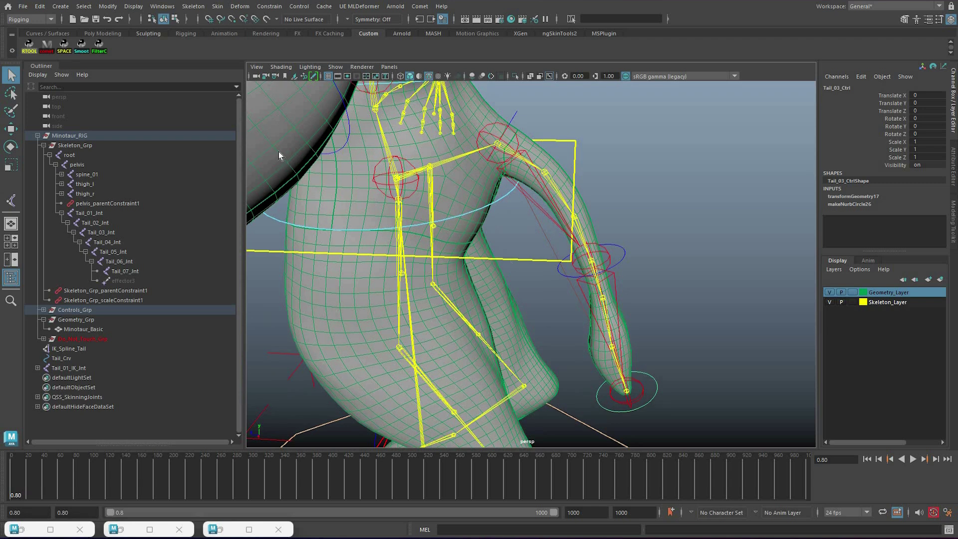
left_click_drag(360, 194, 365, 132, "alt")
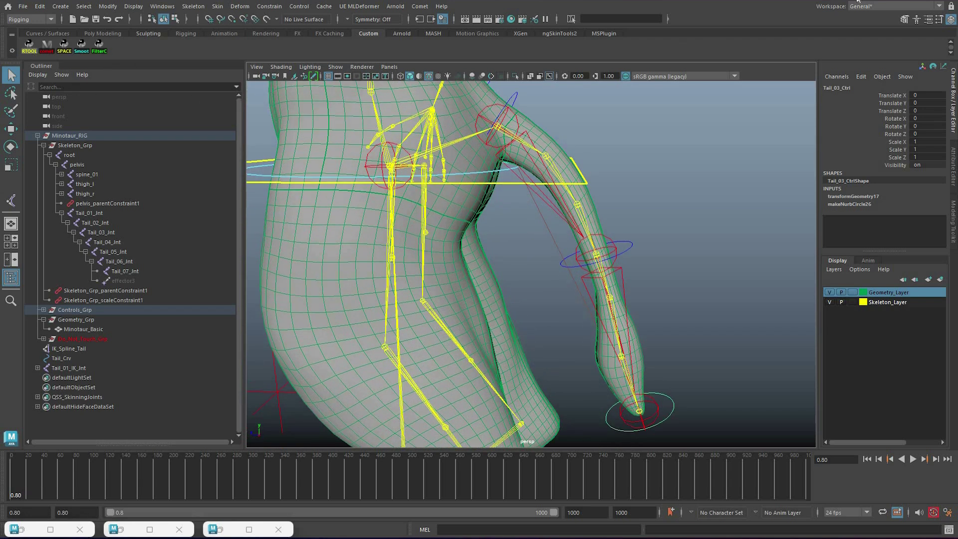
Create a locator at the tail tip control and move it out behind the tail to about 0.3, 64.7, -67.4.
left_click(29, 45)
left_click(20, 90)
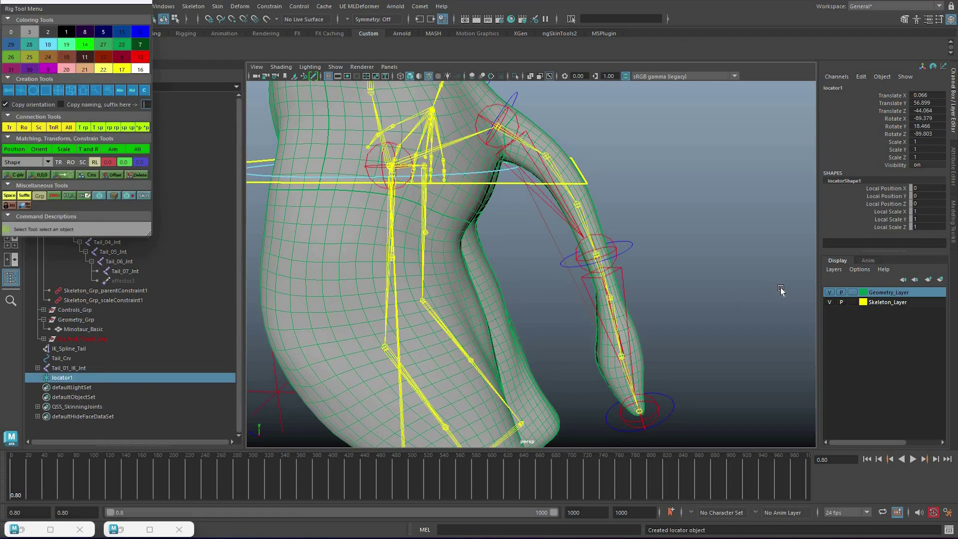
left_click_drag(778, 292, 760, 287, "alt")
key("w")
left_click_drag(608, 324, 761, 287)
key("q")
Rename the new locator as Tail_Twist_Vec_Loc.
double_click(184, 378)
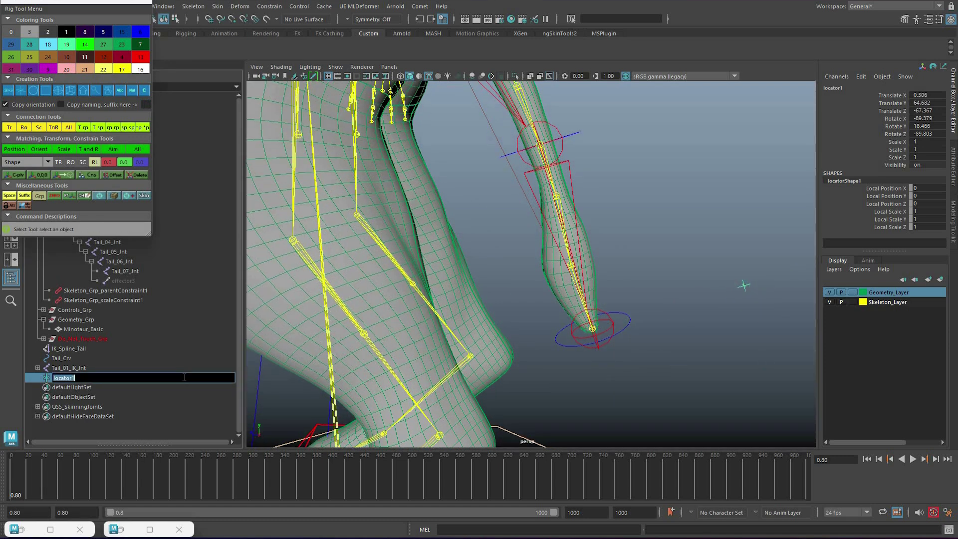
type("Tail_Twist_Vec_L")
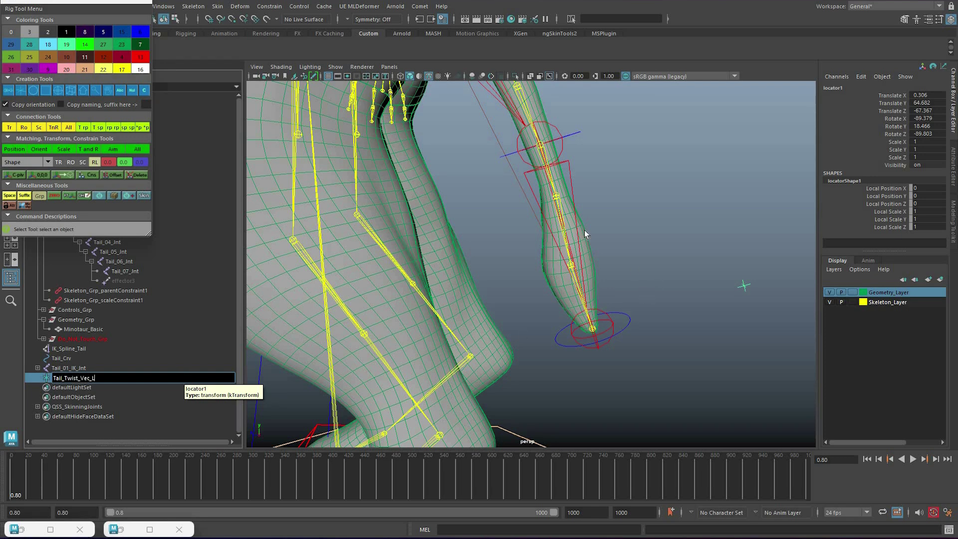
type("oc")
key("Return")
left_click(595, 309)
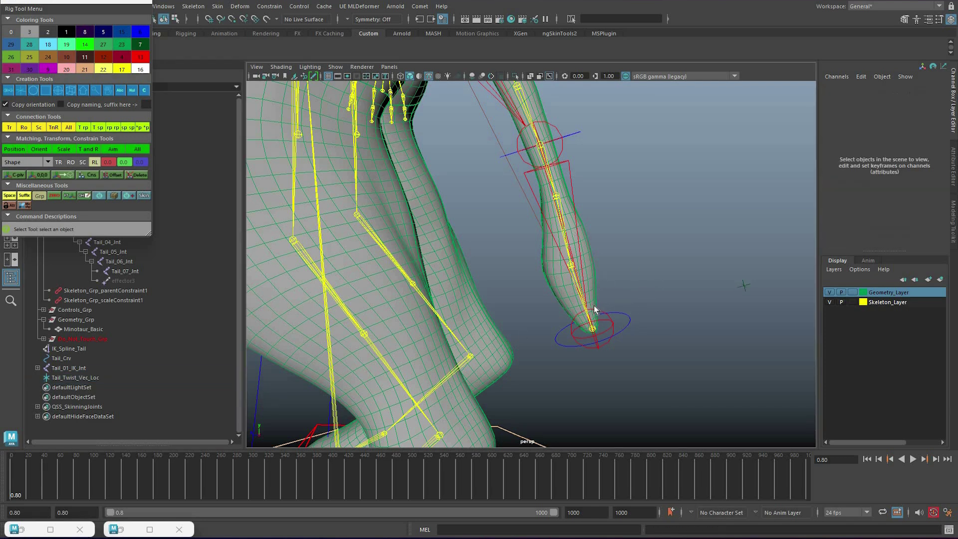
Enable the advanced twist controls of IK_Spline_Tail and set the World Up Type to Object Up.
scroll(591, 308, "up", 2)
left_click_drag(297, 363, 280, 349, "alt")
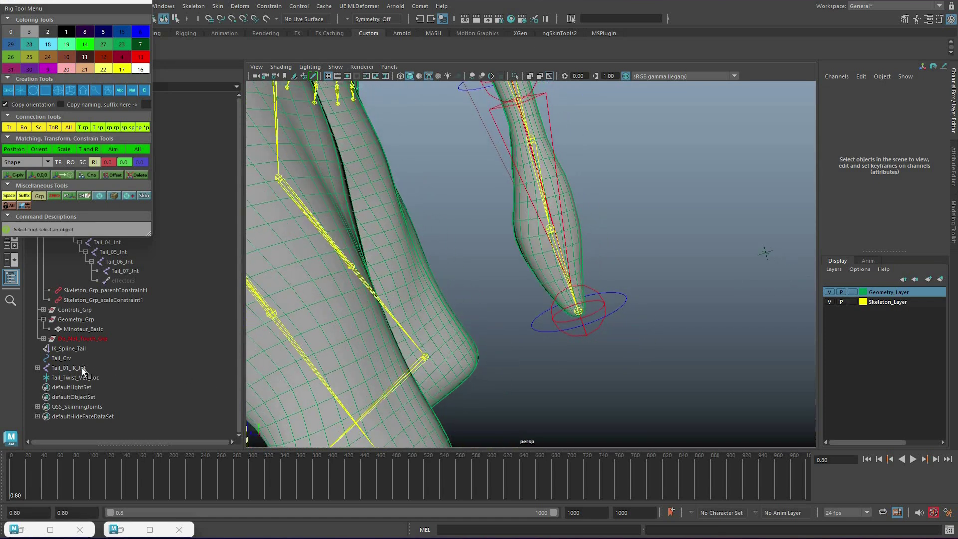
key("4")
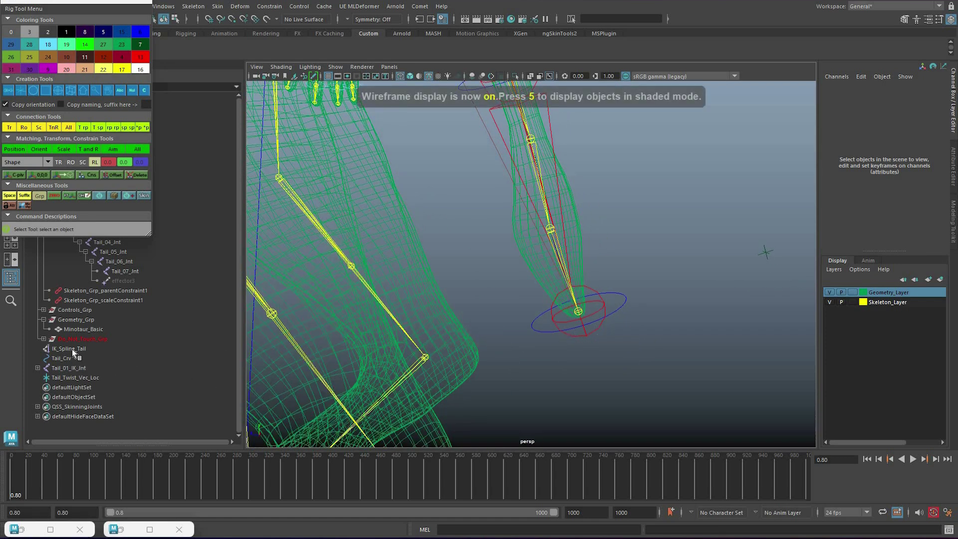
left_click(68, 368)
key("ctrl+z")
key("ctrl+a")
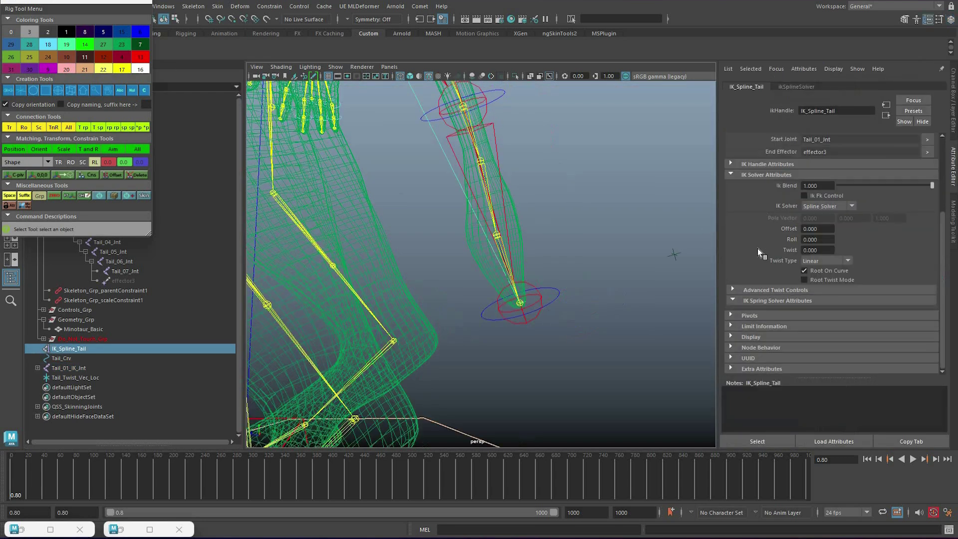
left_click(732, 287)
left_click(830, 302)
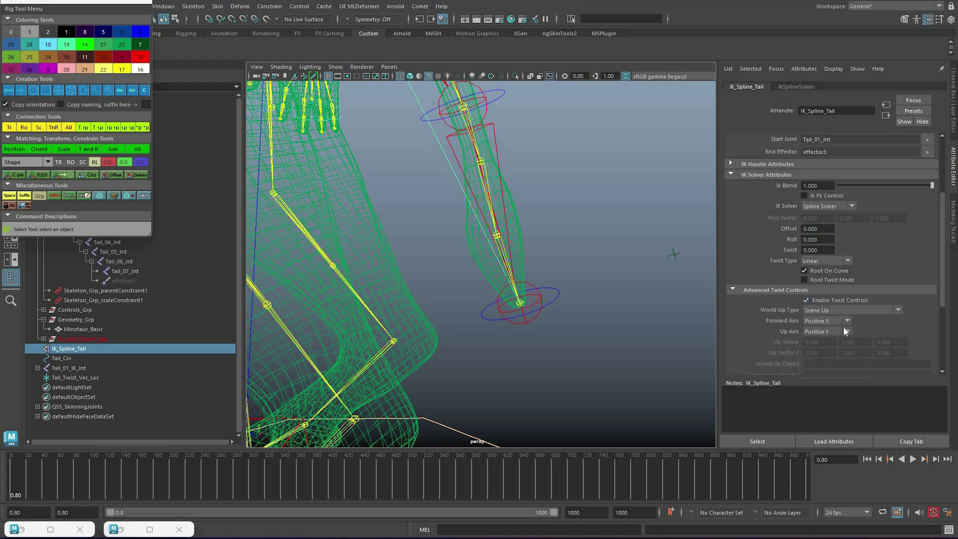
left_click(838, 310)
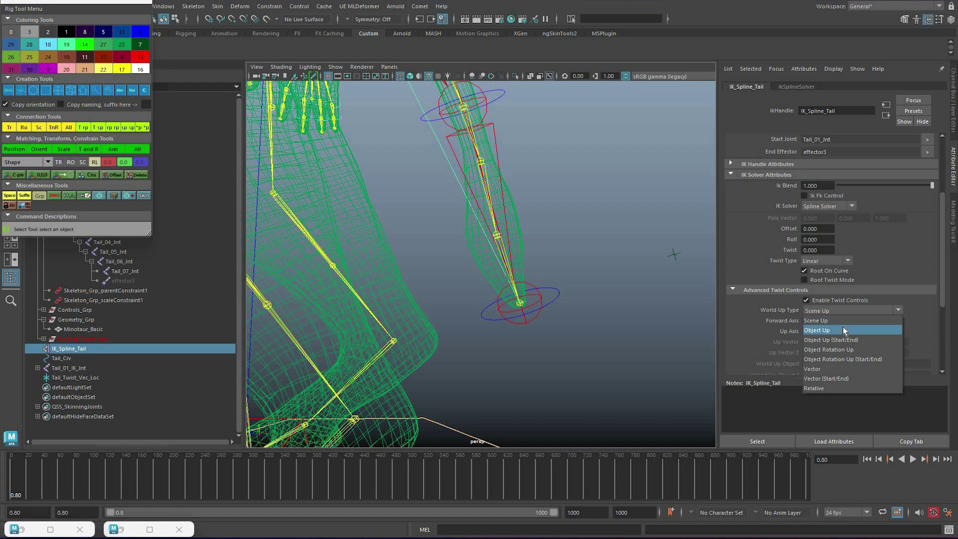
left_click(840, 326)
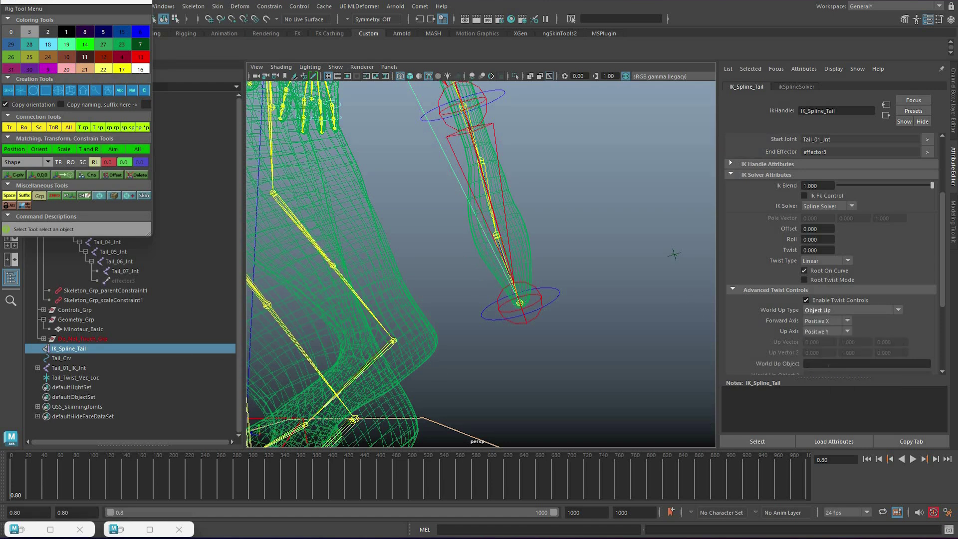
middle_click_drag(196, 382, 827, 370)
left_click_drag(111, 378, 111, 367)
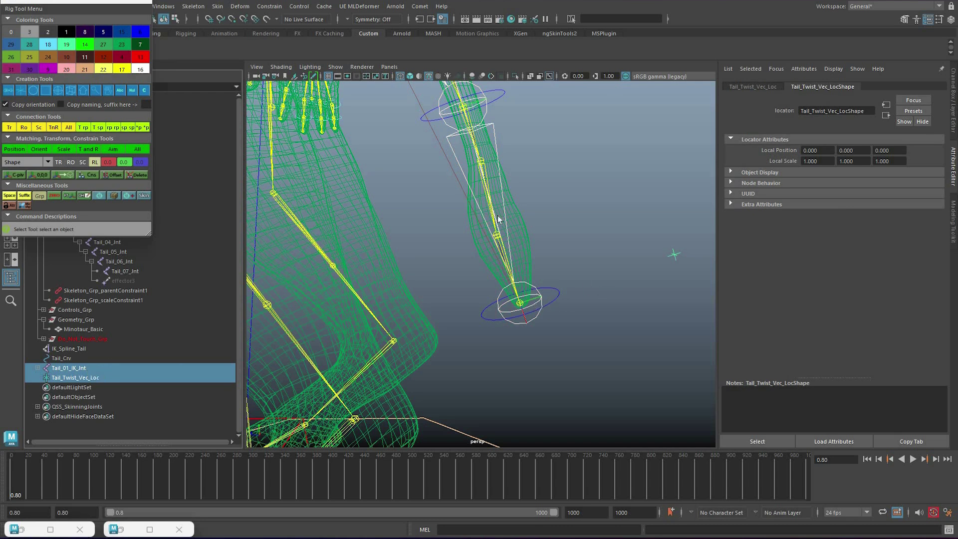
key("ctrl+z")
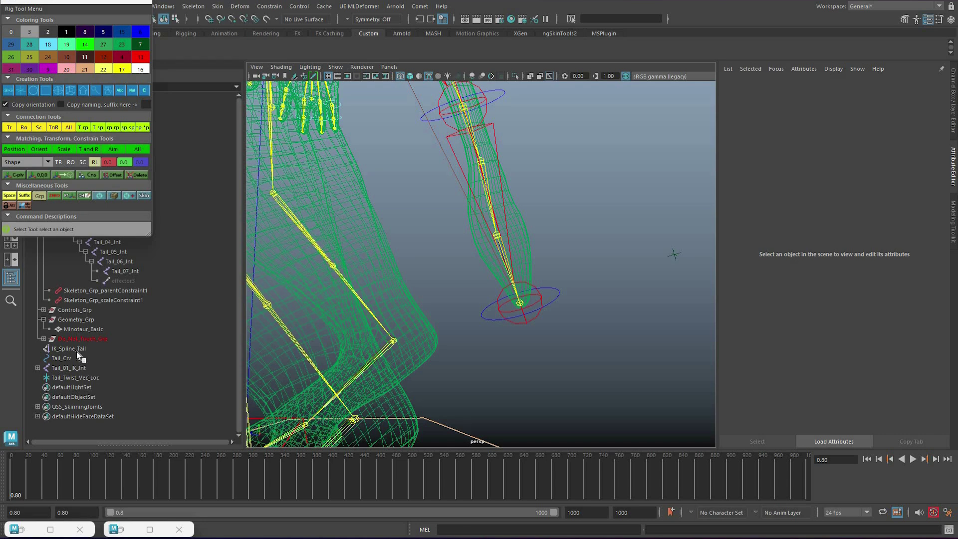
Set the World Up Object of IK_Spline_Tail to Tail_Twist_Vec_Loc using the locator's copied name.
double_click(77, 378)
key("ctrl+c")
left_click(75, 349)
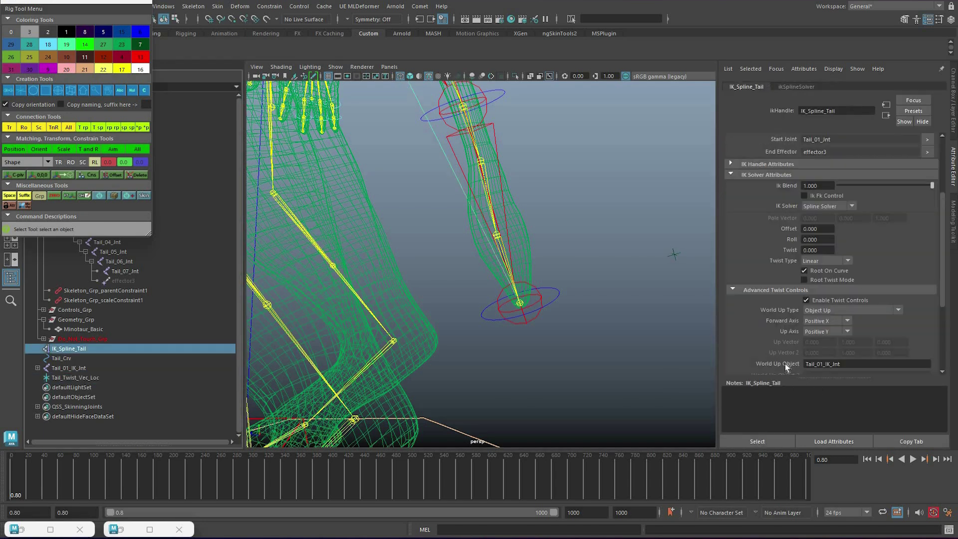
left_click_drag(846, 364, 691, 264)
key("ctrl+v")
key("Return")
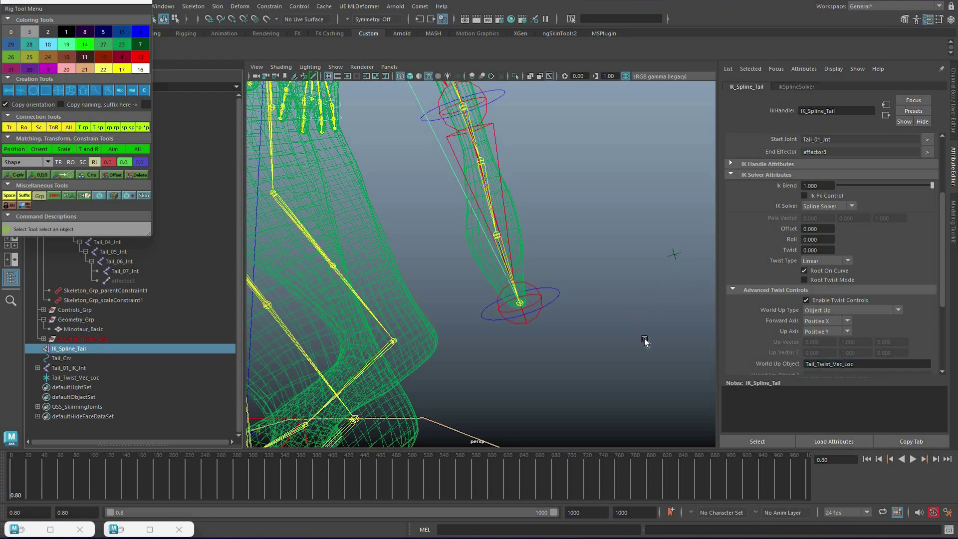
Test-move Tail_Twist_Vec_Loc with the model in textured display to check how the tail twists.
left_click(674, 255)
mouse_move(654, 436)
left_mouse_down("alt")
mouse_move(622, 280)
mouse_move(614, 366)
mouse_move(627, 355)
mouse_move(598, 310)
mouse_move(588, 312)
mouse_move(513, 391)
mouse_move(497, 312)
mouse_move(562, 325)
mouse_move(403, 396)
left_mouse_up("alt")
key("w")
key("ctrl+z")
key("6")
mouse_move(417, 362)
middle_mouse_down()
mouse_move(410, 370)
mouse_move(529, 282)
mouse_move(439, 379)
mouse_move(554, 265)
mouse_move(474, 344)
mouse_move(571, 284)
mouse_move(516, 330)
middle_mouse_up()
left_click_drag(541, 332, 574, 301, "alt")
middle_click_drag(512, 276, 513, 302, "alt")
right_click_drag(513, 302, 518, 268, "alt")
left_click_drag(518, 268, 513, 247, "alt")
key("q")
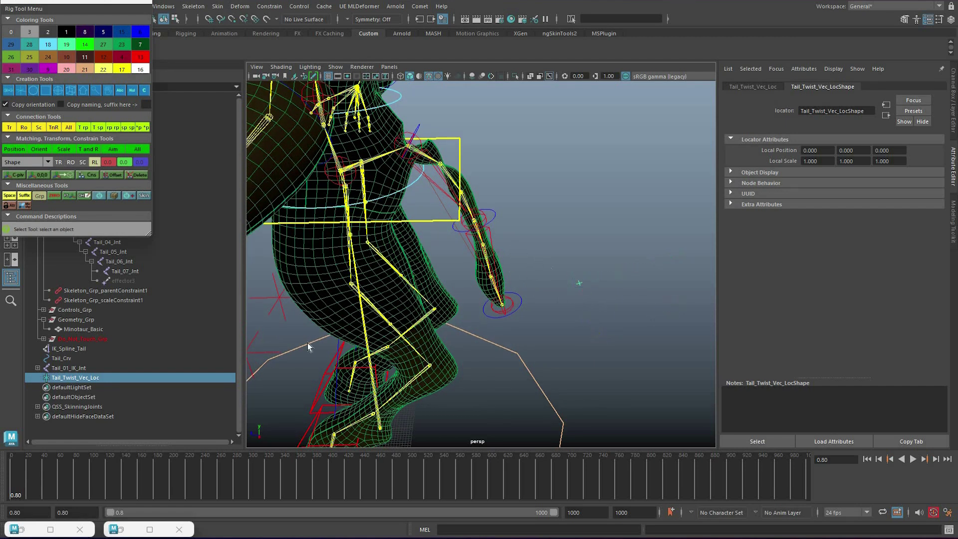
middle_click_drag(307, 343, 325, 367, "alt")
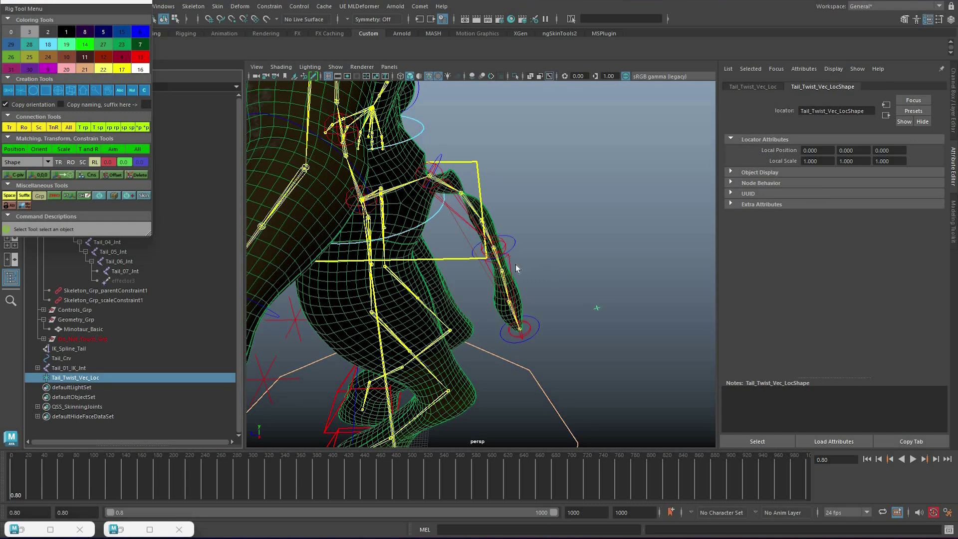
Create a second locator at the tail base joint and move it up above the start of the tail.
left_click(503, 245)
key("f")
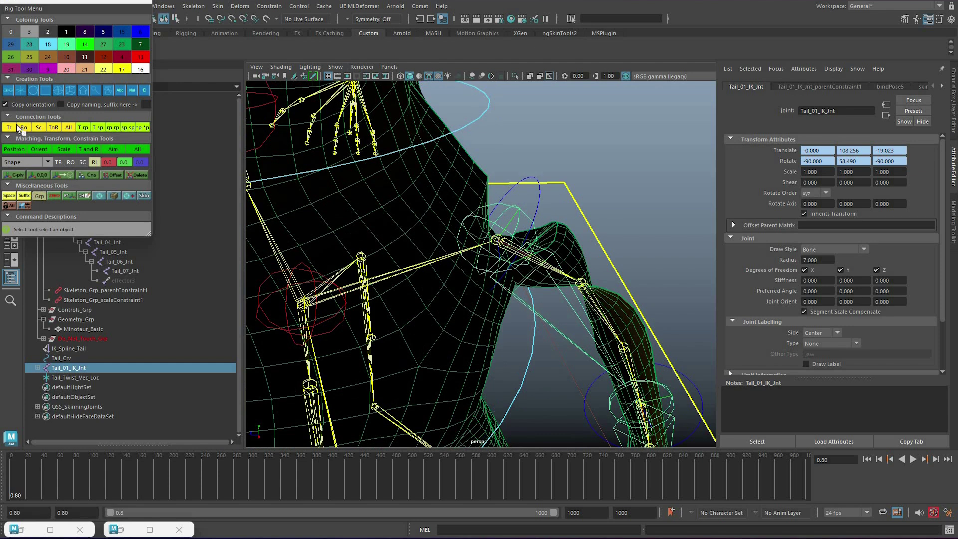
key("ctrl+z")
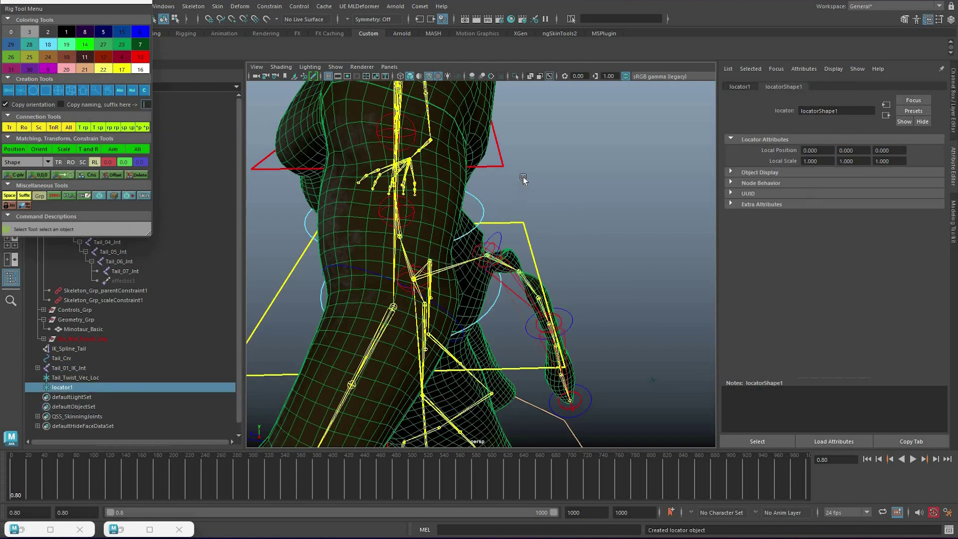
left_click_drag(523, 177, 503, 218, "alt")
key("w")
key("q")
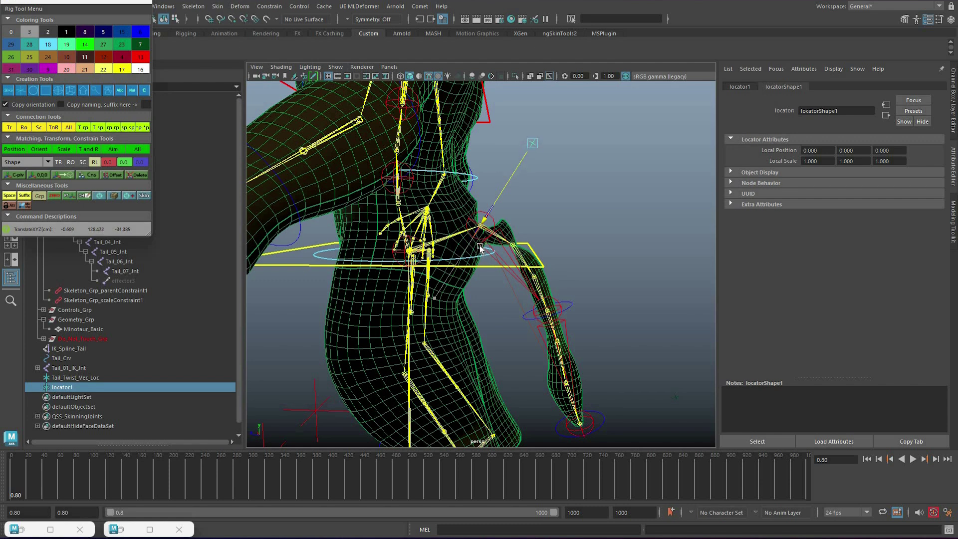
scroll(591, 307, "down", 5)
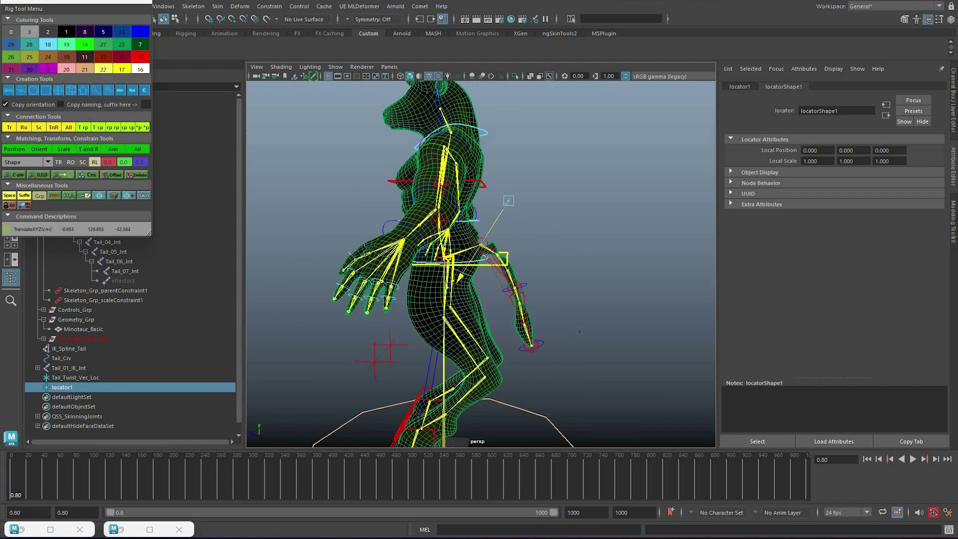
Rename the tail base locator as Tail_Twist_Vec_01_Loc, reusing the first locator's name.
left_click(75, 378)
double_click(75, 377)
key("ctrl+c")
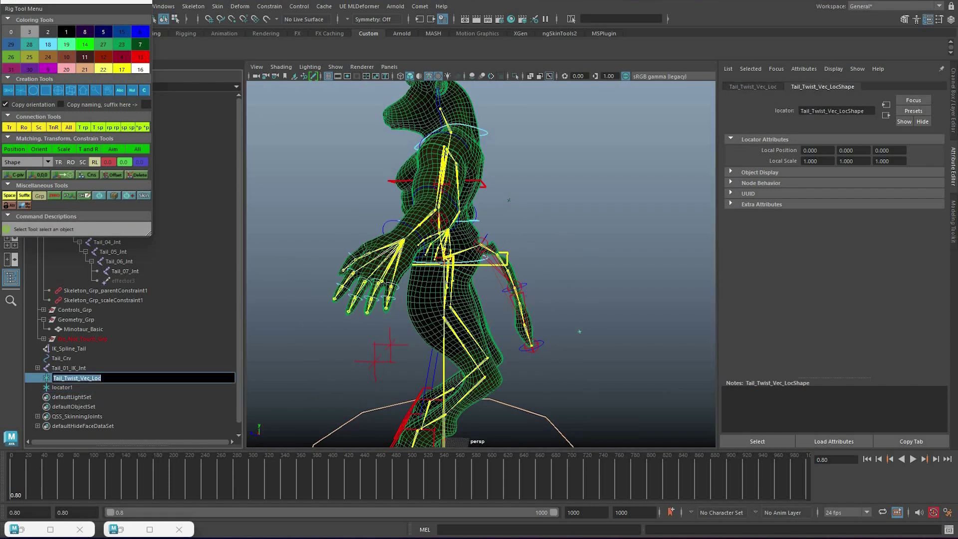
double_click(105, 387)
key("ctrl+v")
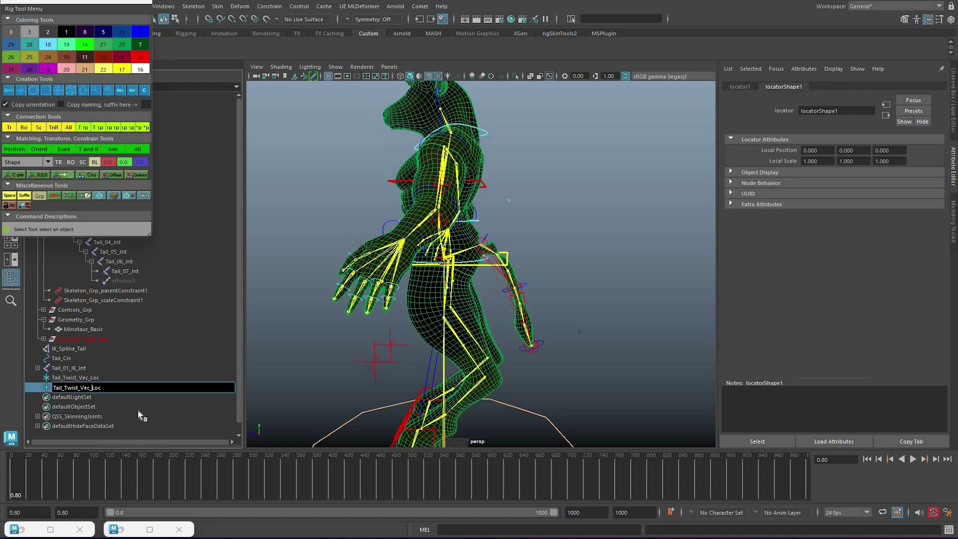
left_click(91, 387)
type("01_")
key("Return")
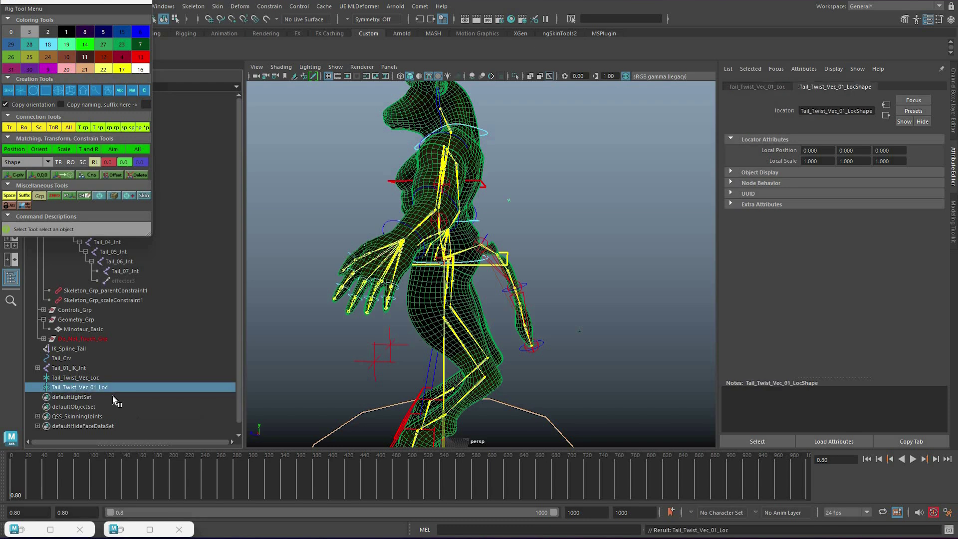
Rename the tail tip locator as Tail_Twist_Vec_02_Loc.
key("Up")
key("Return")
key("Left")
key("Left")
key("Left")
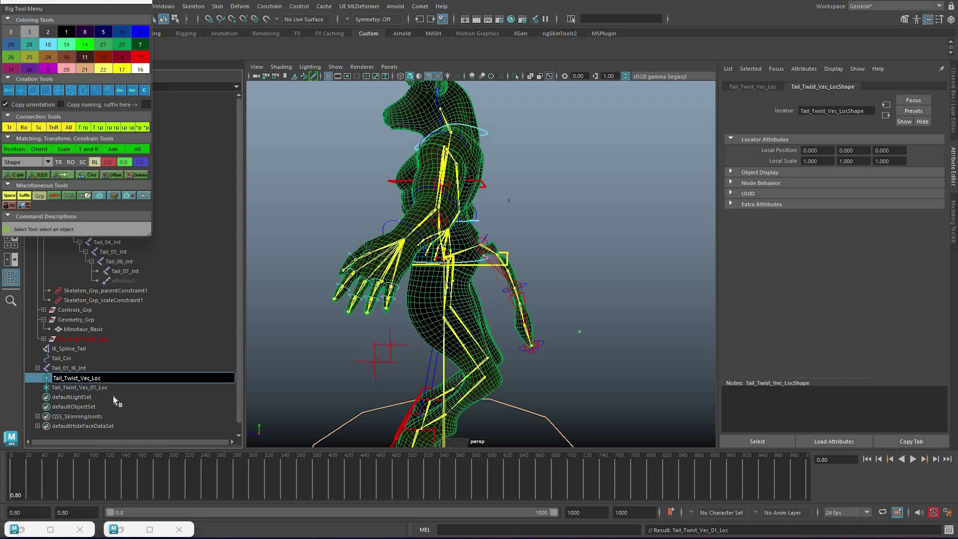
type("_02_")
key("BackSpace")
key("BackSpace")
key("BackSpace")
key("BackSpace")
type("02_")
key("Return")
Test-move Tail_Twist_Vec_02_Loc near the tail tip to check the twist, and undo the moves.
key("w")
left_click_drag(537, 242, 531, 260, "alt")
left_click_drag(585, 352, 558, 387)
key("ctrl+z")
key("ctrl+z")
key("ctrl+z")
key("ctrl+z")
key("ctrl+z")
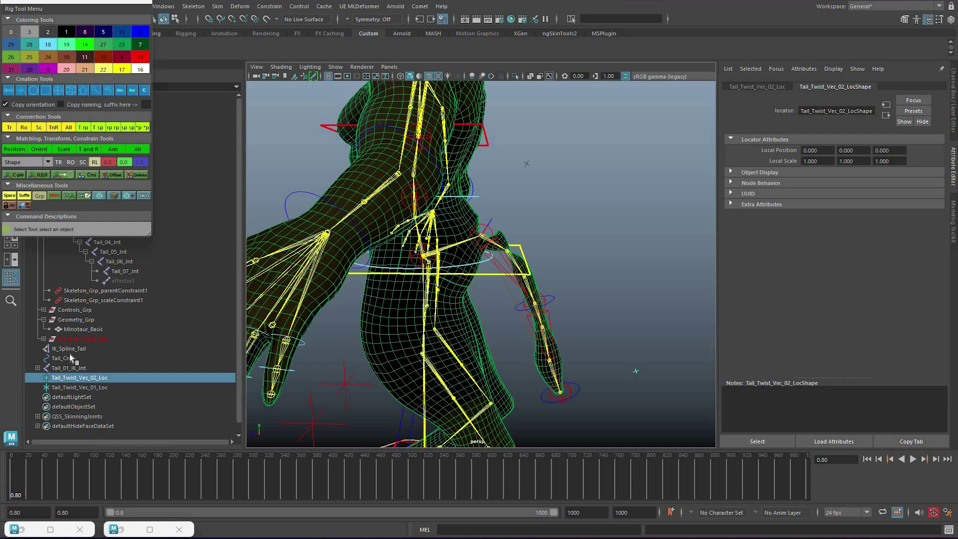
Select IK_Spline_Tail and set its World Up Type to Object Up (Start/End).
left_click(70, 364)
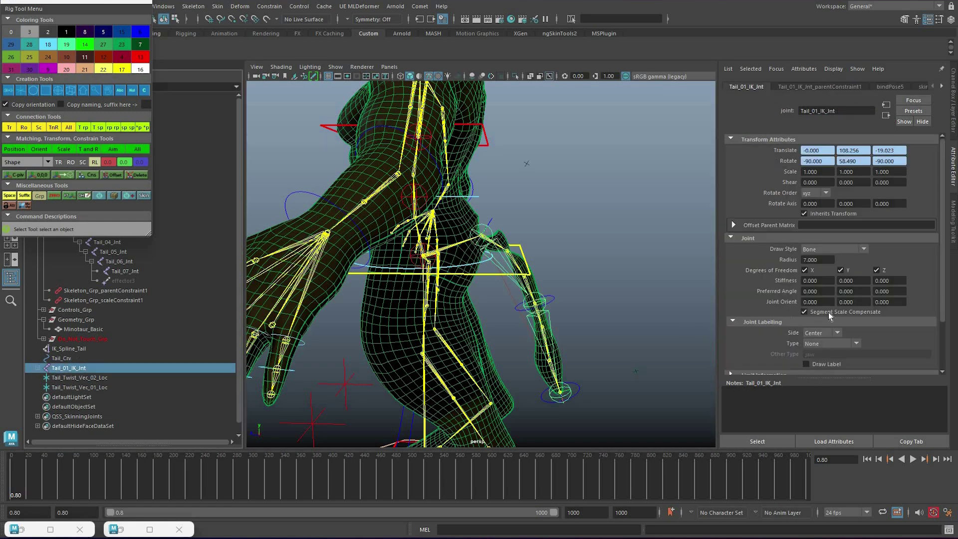
key("ctrl+z")
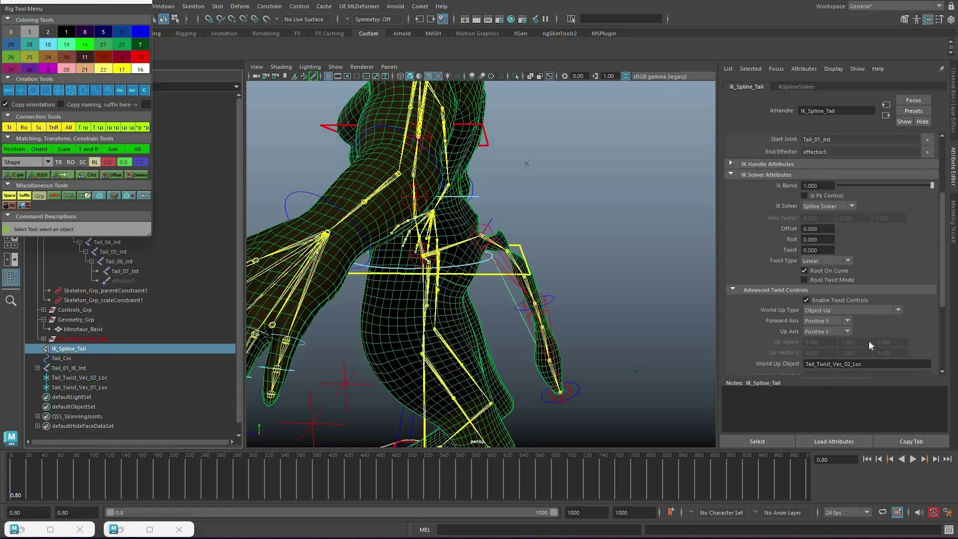
left_click(869, 311)
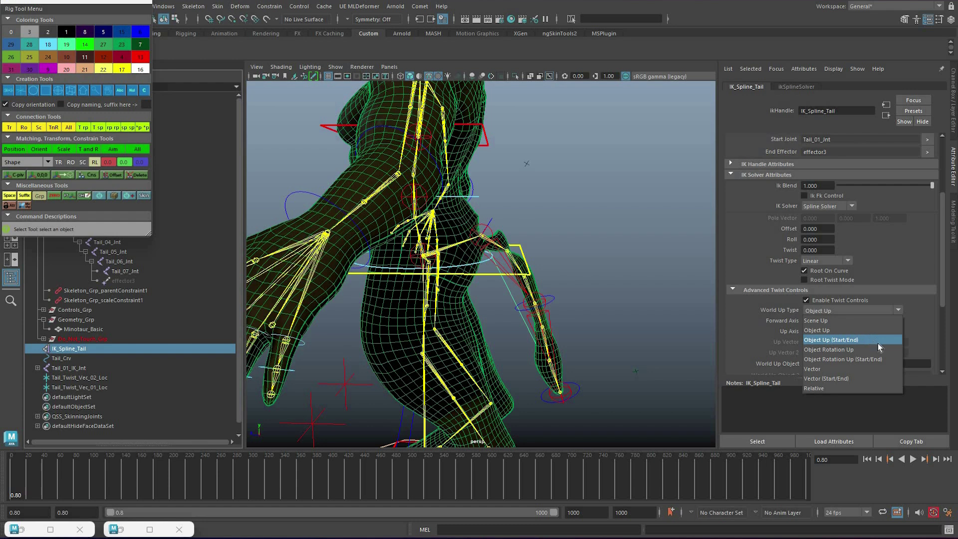
left_click(874, 341)
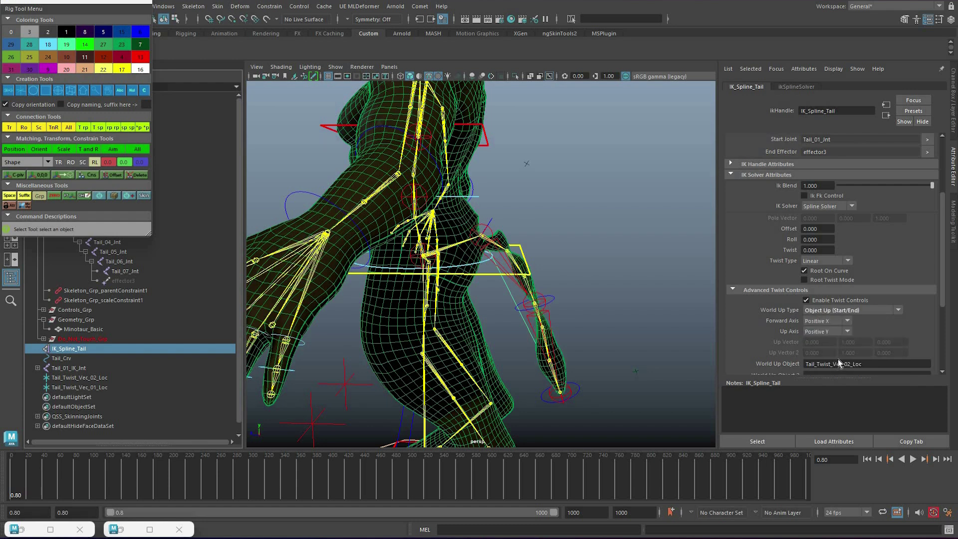
Set World Up Object to Tail_Twist_Vec_01_Loc and World Up Object 2 to Tail_Twist_Vec_02_Loc on IK_Spline_Tail.
scroll(838, 355, "down", 2)
left_click(843, 335)
key("ctrl+c")
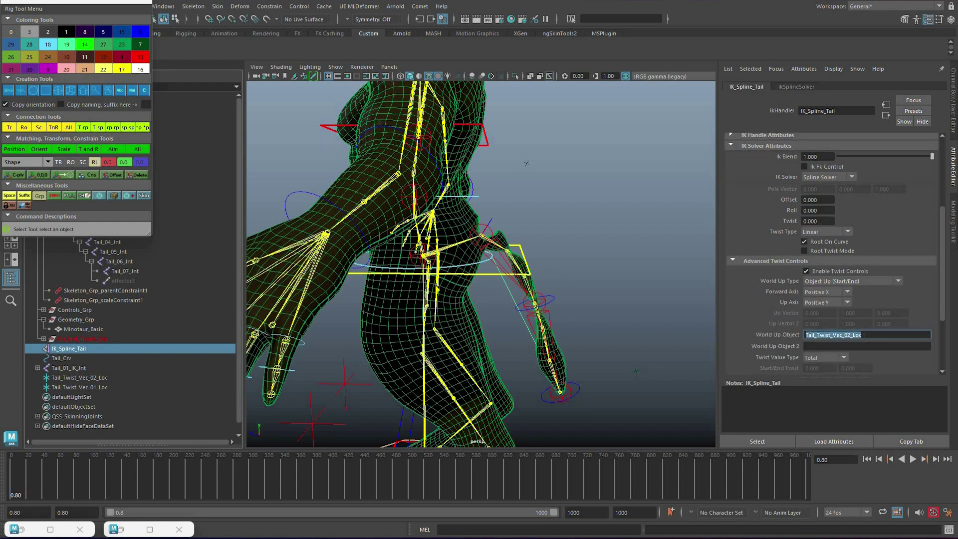
left_click(846, 346)
key("ctrl+v")
key("Return")
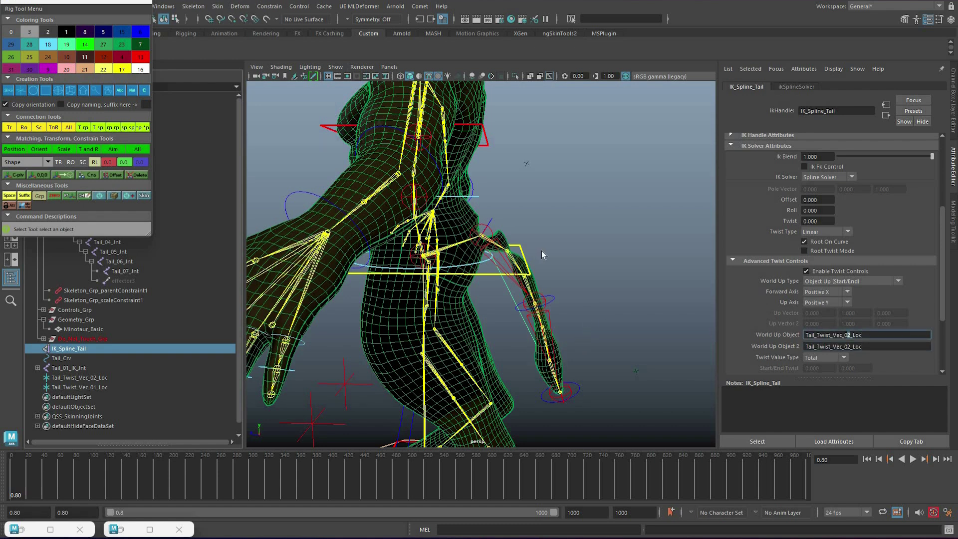
key("Return")
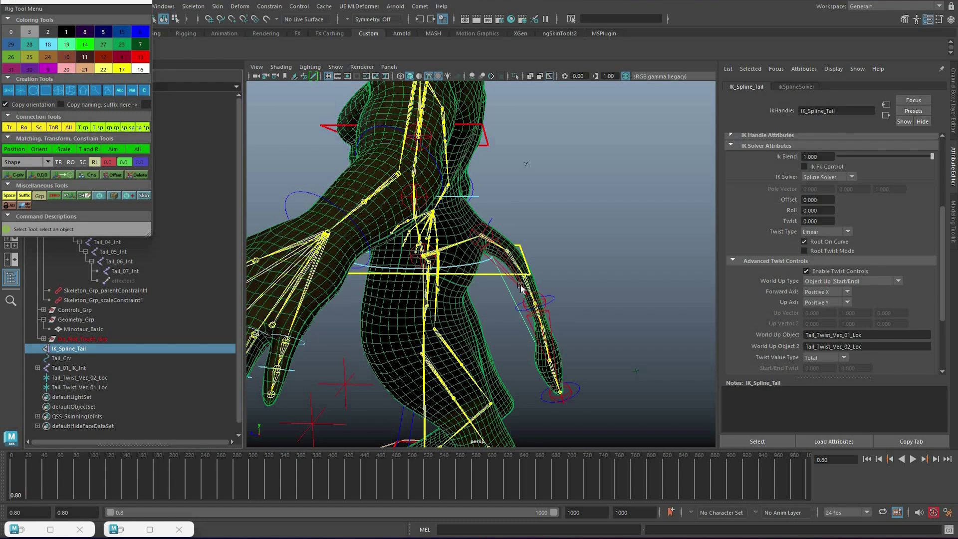
Test-move Tail_Twist_Vec_01_Loc to check the twist at the tail base, and undo the move.
left_click(526, 163)
key("w")
left_click_drag(413, 249, 299, 264, "alt")
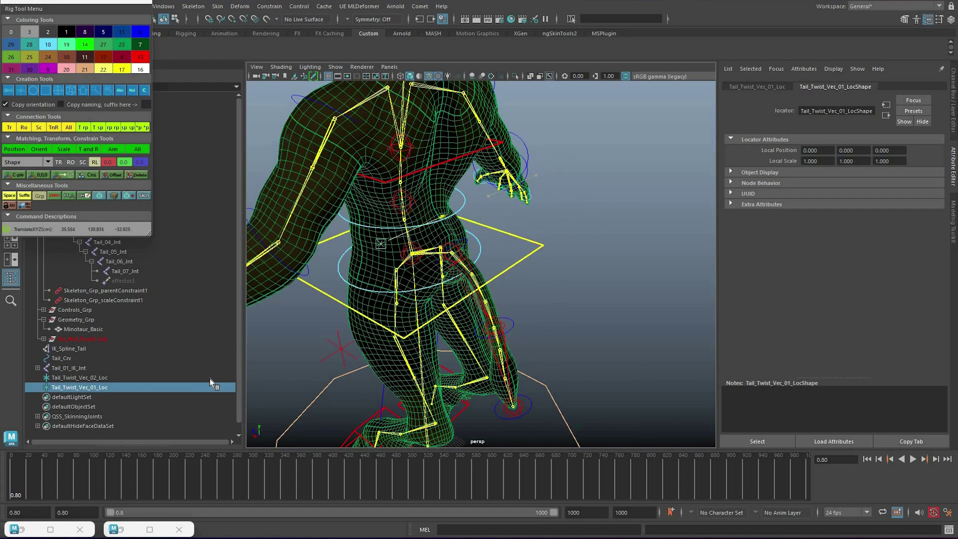
key("ctrl+z")
Test-move Tail_Twist_Vec_02_Loc to check the twist at the tail tip, and undo the move.
key("q")
left_click_drag(592, 439, 532, 346)
key("w")
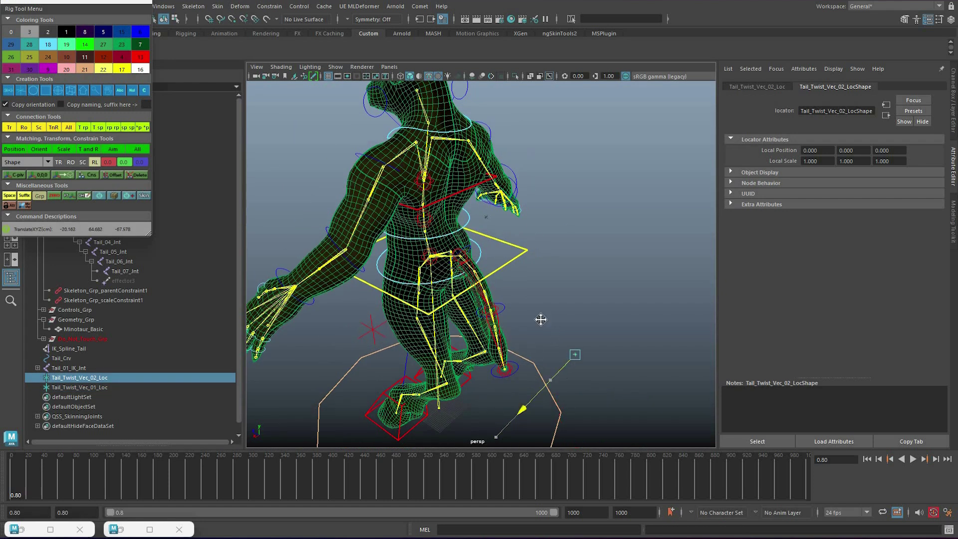
mouse_move(558, 348)
right_mouse_down("alt")
mouse_move(546, 362)
mouse_move(565, 353)
right_mouse_up("alt")
key("ctrl+z")
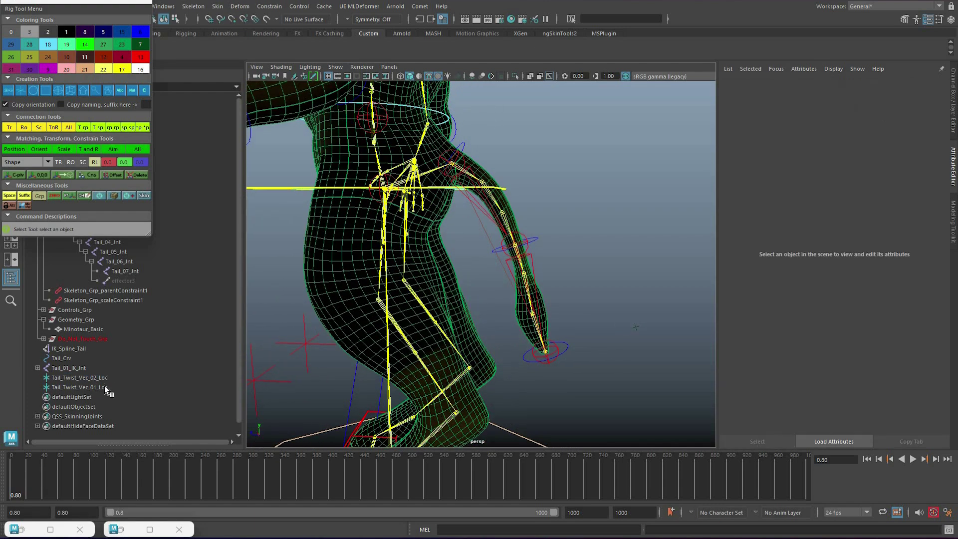
Parent-constrain Tail_Twist_Vec_02_Loc to the tail tip control Tail_03_Ctrl.
key("ctrl+z")
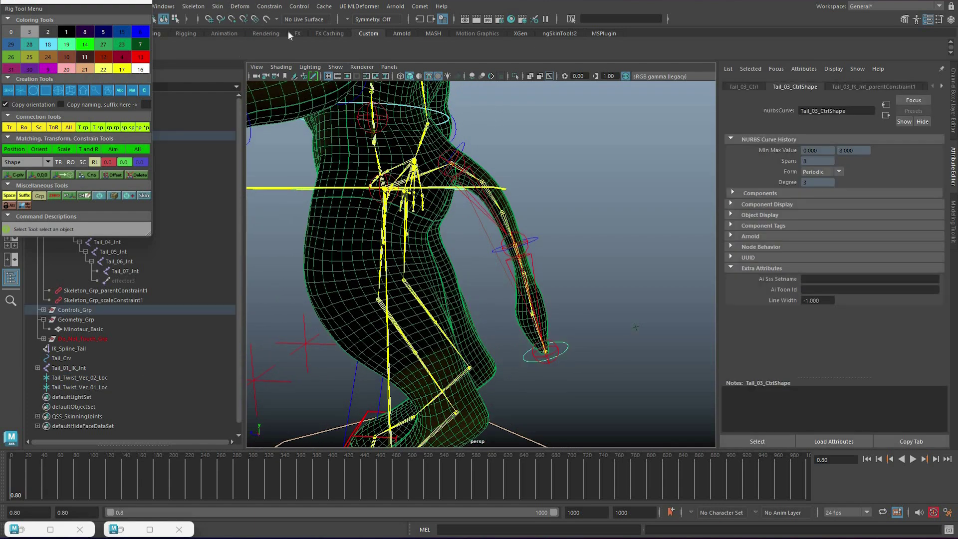
key("ctrl+z")
left_click(270, 6)
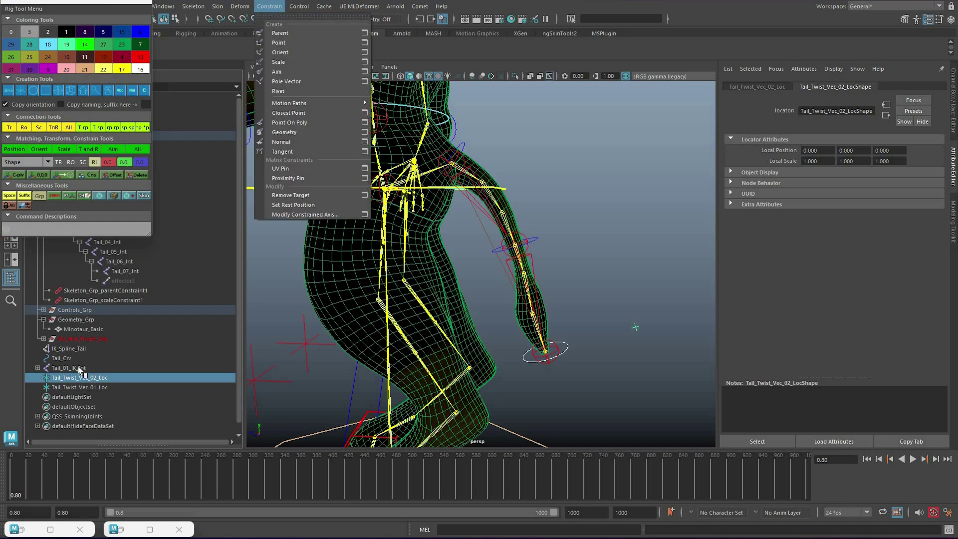
left_click(280, 32)
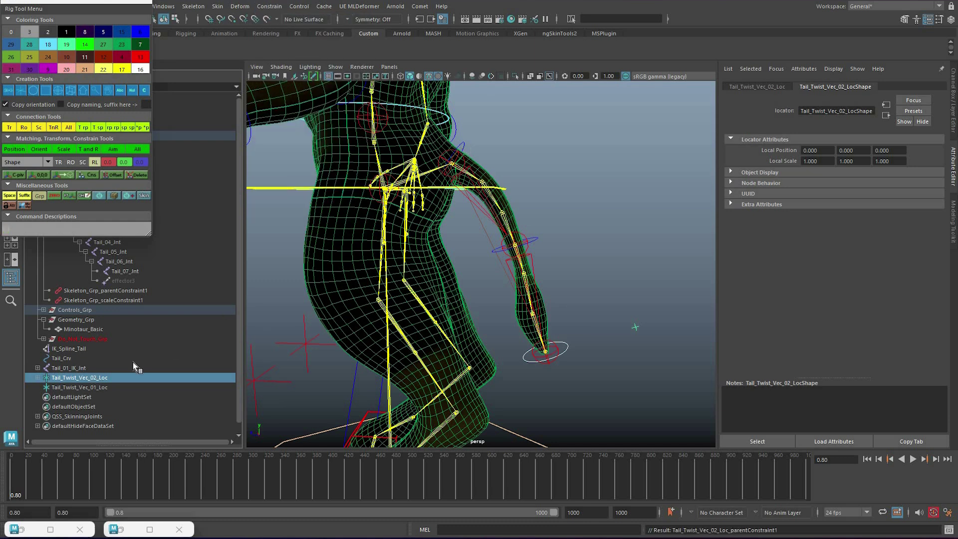
Parent-constrain Tail_Twist_Vec_01_Loc to the tail base control Tail_01_Ctrl.
key("ctrl+z")
key("ctrl+z")
key("ctrl+z")
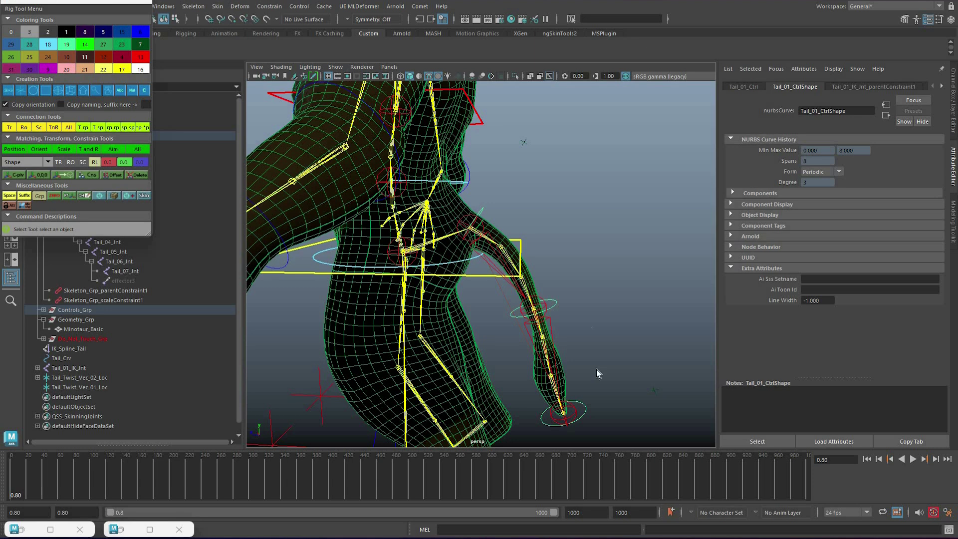
key("ctrl+z")
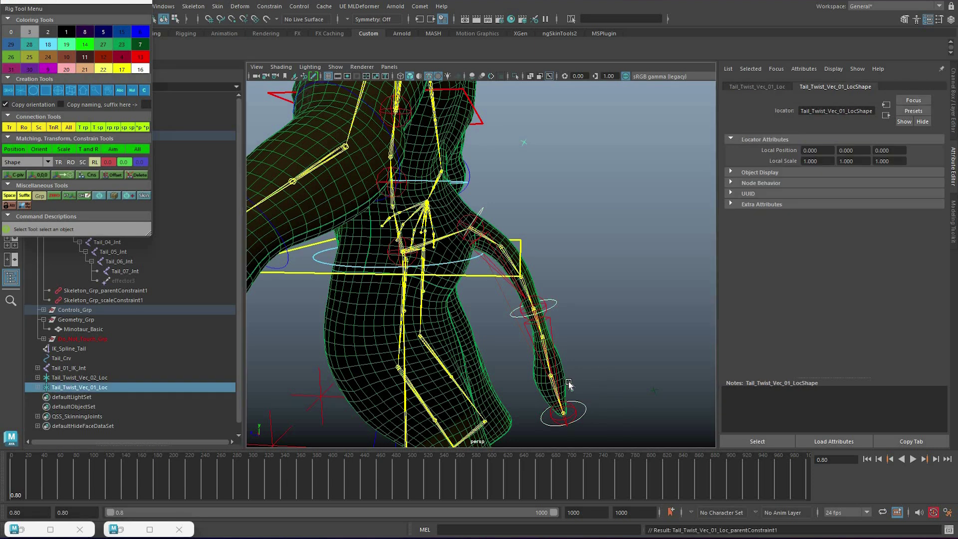
Test-rotate Tail_03_Ctrl to check the twist along the tail, and undo the rotation.
key("ctrl+z")
key("ctrl+z")
key("ctrl+z")
key("ctrl+z")
key("ctrl+z")
key("ctrl+z")
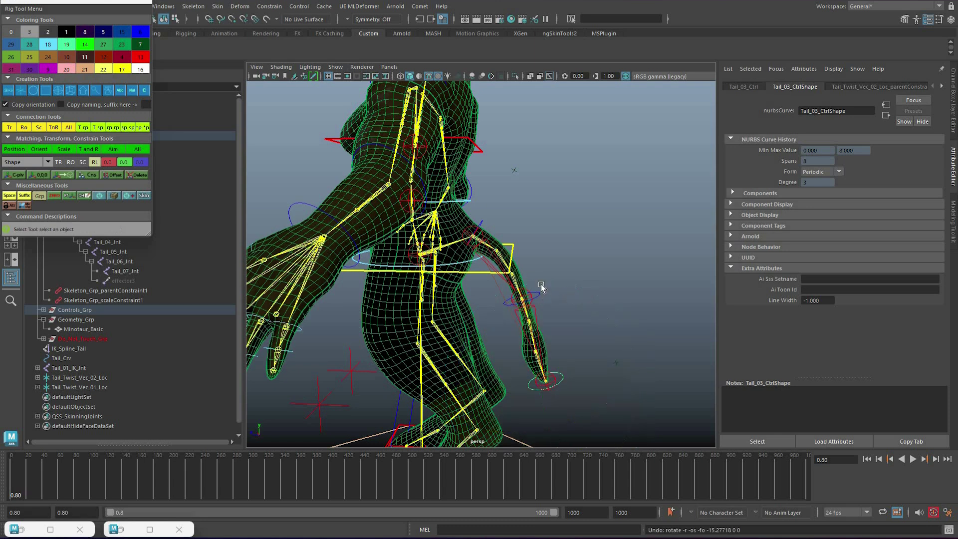
Test-move and rotate the middle tail control to check the tail's deformation, and undo the changes.
left_click(539, 294)
key("w")
left_click_drag(522, 299, 445, 246)
key("e")
left_click_drag(482, 318, 557, 396)
key("ctrl+z")
key("ctrl+z")
key("ctrl+z")
key("ctrl+z")
Test-move Tail_03_Ctrl away from the tail tip and select Tail_Crv to check how it follows.
key("w")
left_click(648, 362)
left_click(563, 422)
left_click_drag(563, 419, 643, 349, "alt")
left_click_drag(561, 409, 623, 376)
key("ctrl+z")
middle_click_drag(557, 282, 564, 338)
mouse_move(563, 337)
left_mouse_down("alt")
mouse_move(643, 309)
mouse_move(546, 339)
left_mouse_up("alt")
key("w")
key("q")
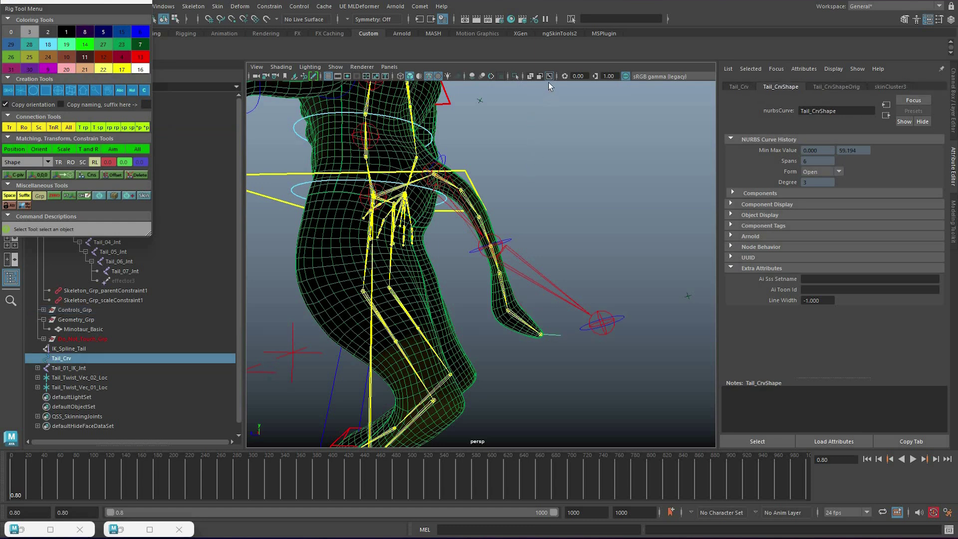
Isolate Tail_Crv in the viewport to examine its shape, restore the full view, and show the Channel Box.
left_click(516, 76)
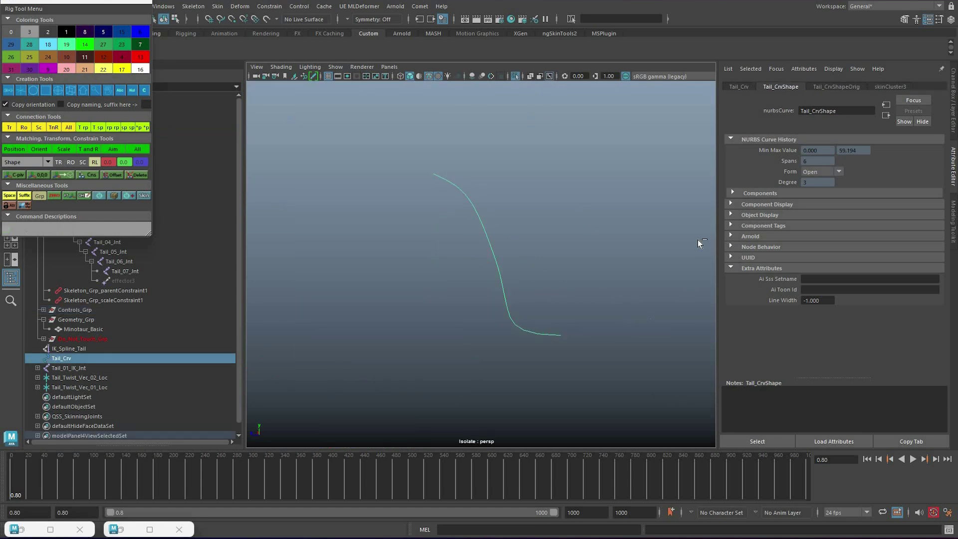
key("ctrl+1")
left_click(618, 320)
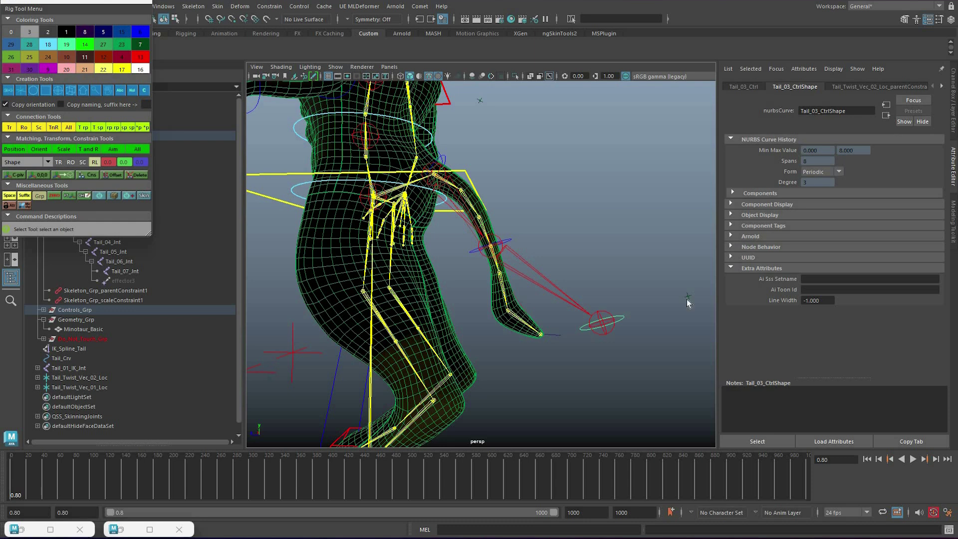
key("ctrl+a")
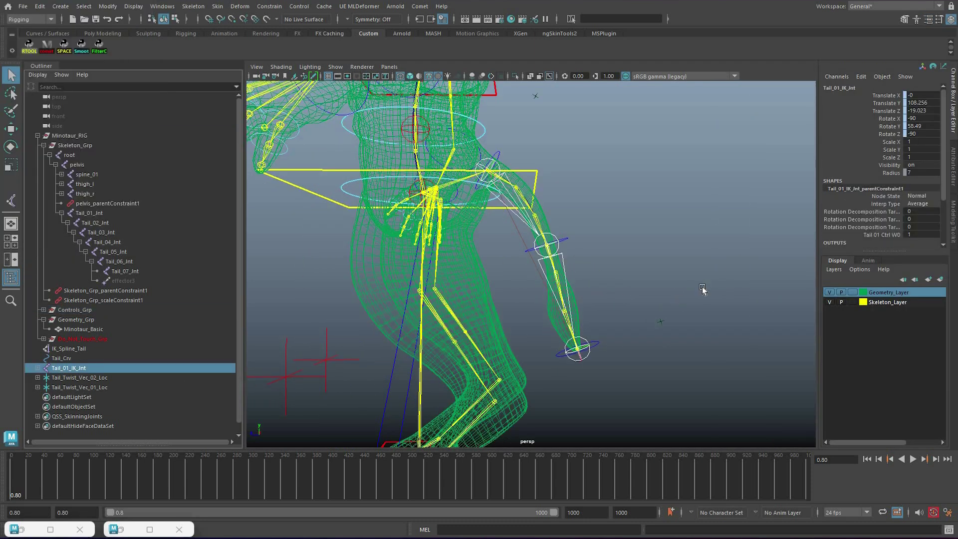
Move Tail_03_Ctrl out from the tail tip to Translate values of about -8.09, 44.56 and 0.84.
left_click(716, 276)
left_click(598, 343)
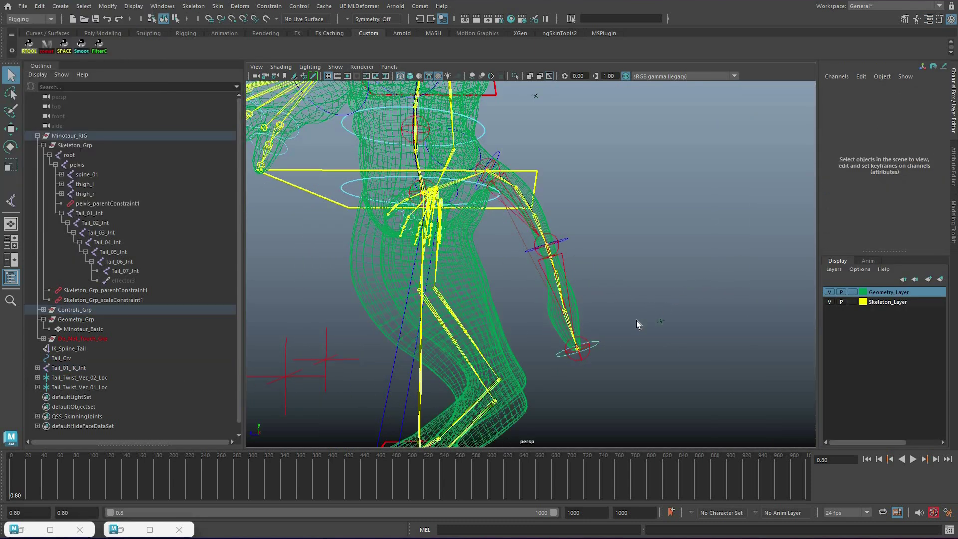
key("w")
middle_click_drag(625, 300, 657, 304)
key("q")
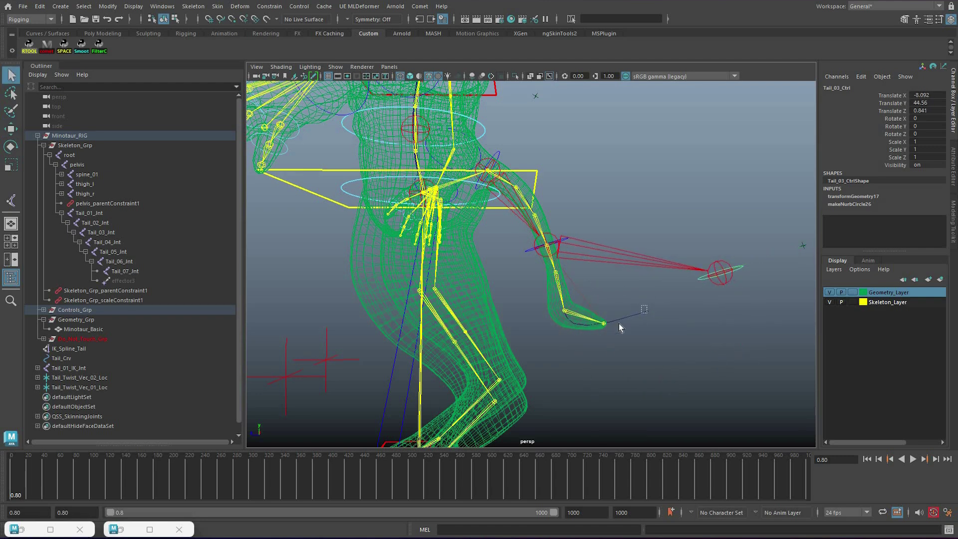
Select the end CV of Tail_Crv and open its smooth skin weights in a widened Component Editor.
left_click(619, 322)
middle_click_drag(416, 177, 382, 164, "alt")
scroll(382, 164, "up", 2)
key("F8")
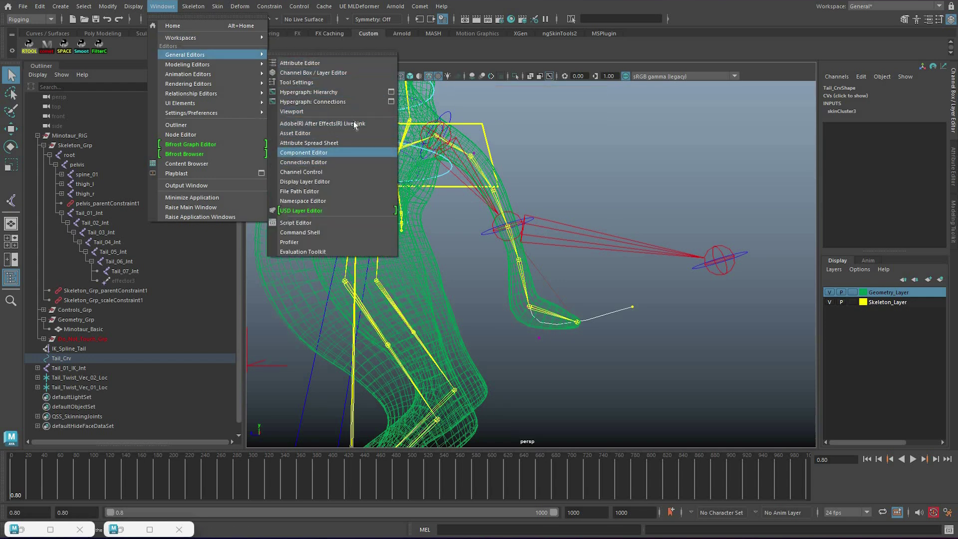
left_click(364, 152)
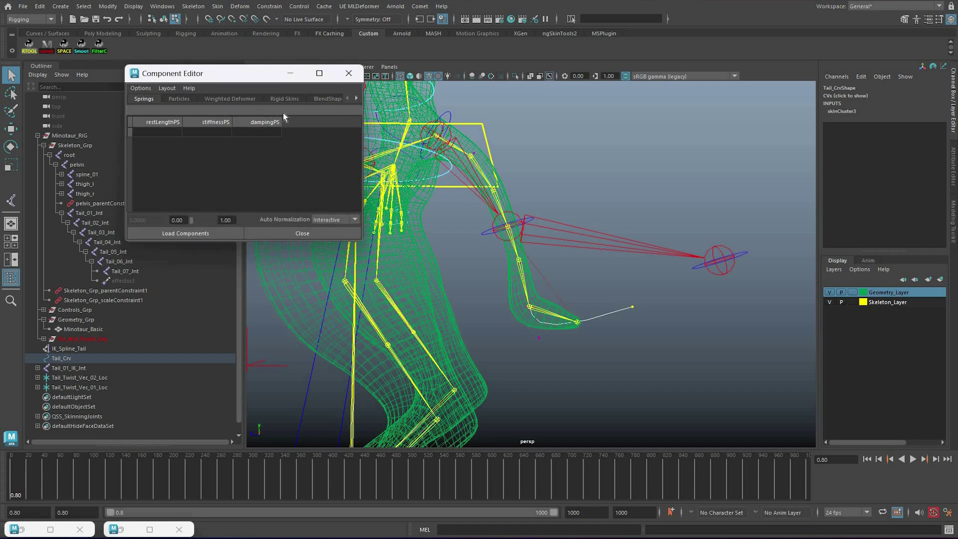
left_click_drag(364, 103, 425, 104)
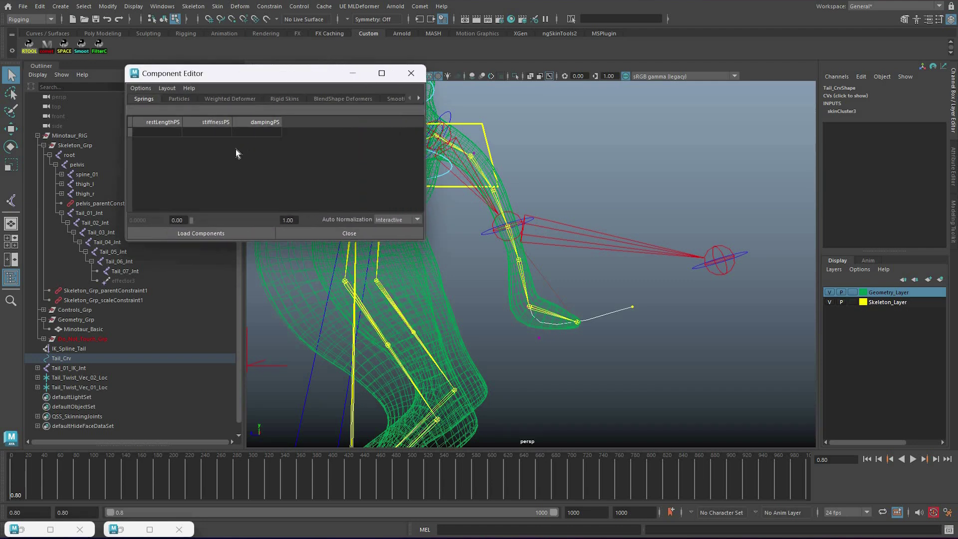
left_click(395, 99)
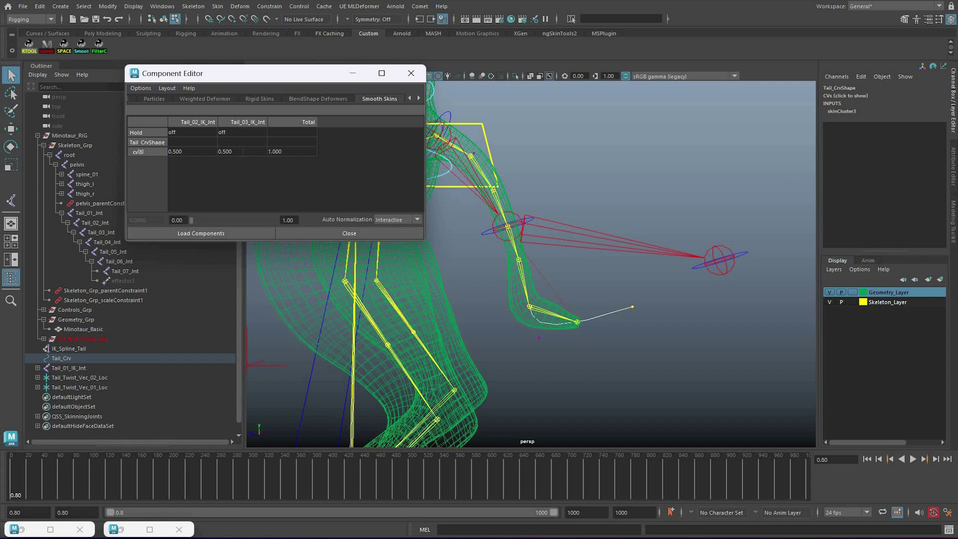
Set the Tail_03_IK_Jnt weight of cv[8] to 1.
double_click(242, 152)
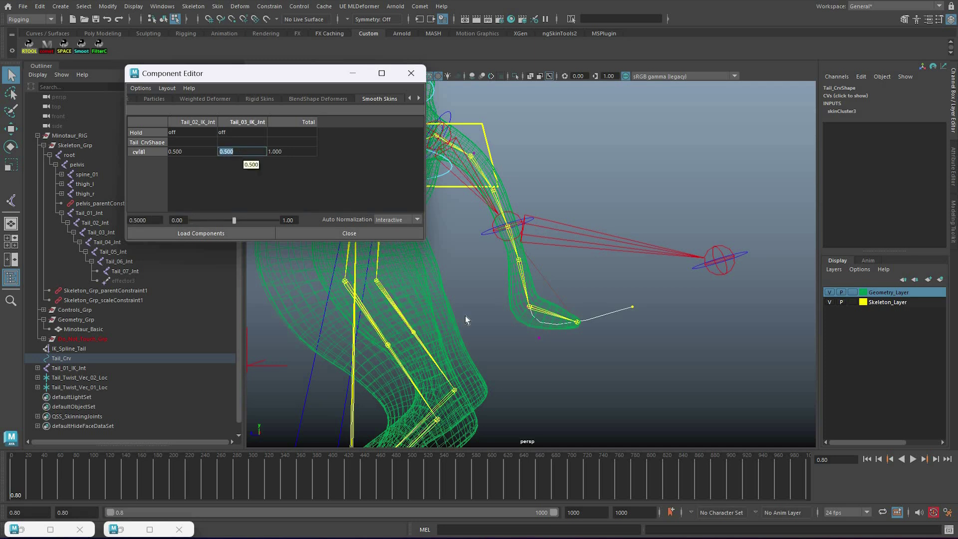
type("1")
key("Return")
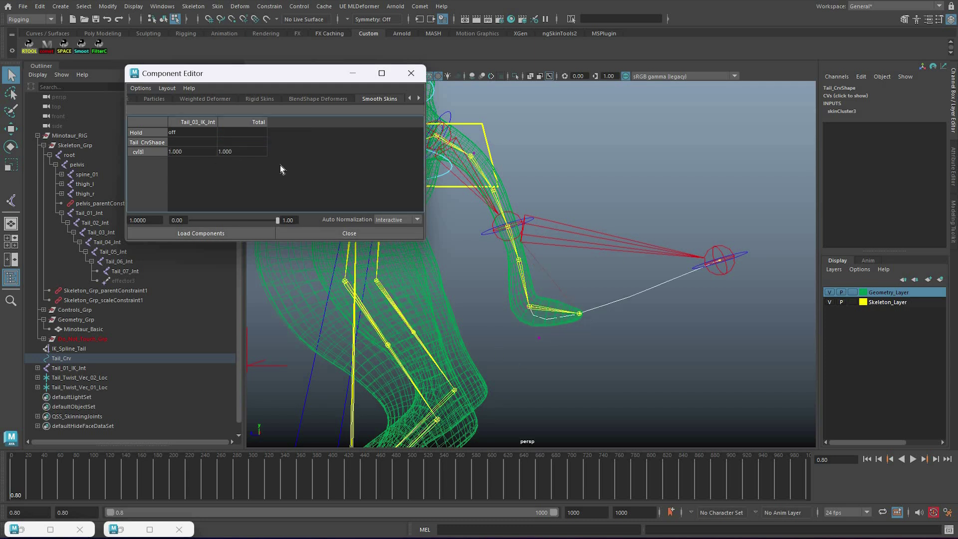
Select cv[7] of Tail_Crv and set its Tail_02_IK_Jnt and Tail_03_IK_Jnt weights to 0.5.
key("Left")
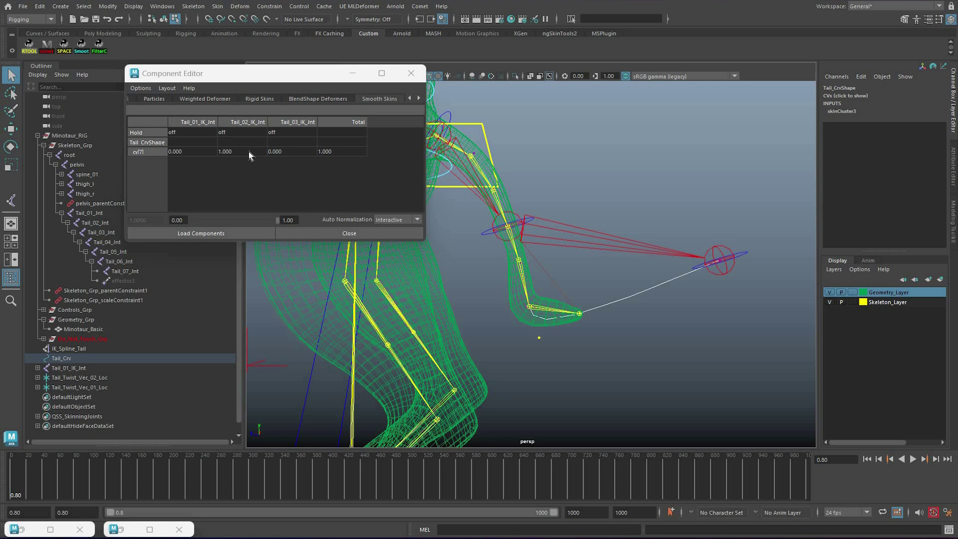
double_click(284, 151)
left_click(249, 151, "ctrl")
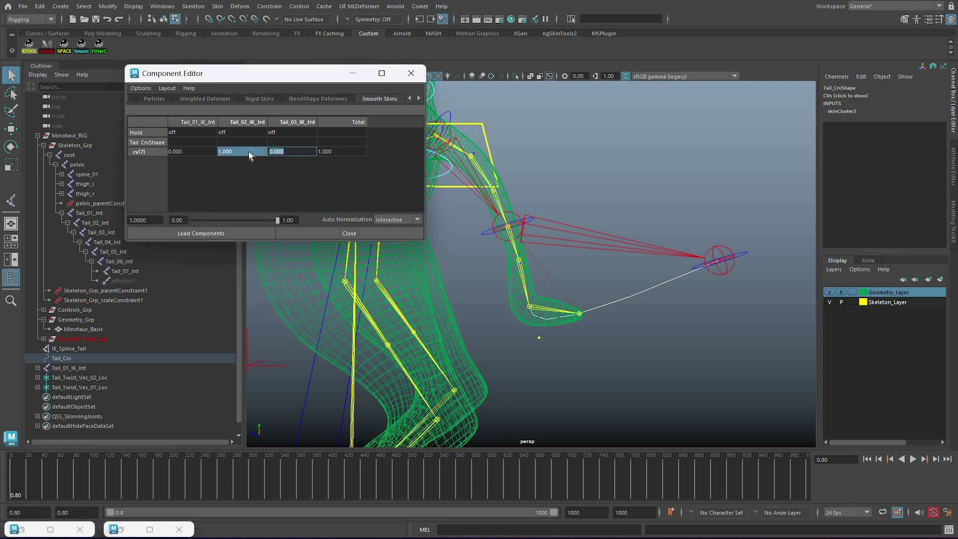
type("0.5")
key("Return")
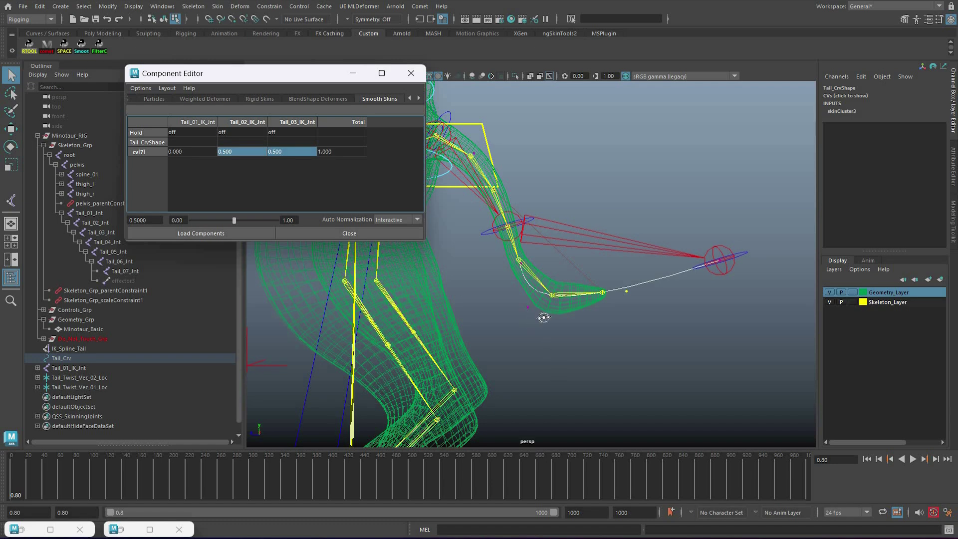
Set the Tail_03_IK_Jnt weight of cv[7] to 0.75.
left_click_drag(607, 380, 637, 314, "alt")
scroll(568, 335, "up", 5)
scroll(637, 313, "down", 3)
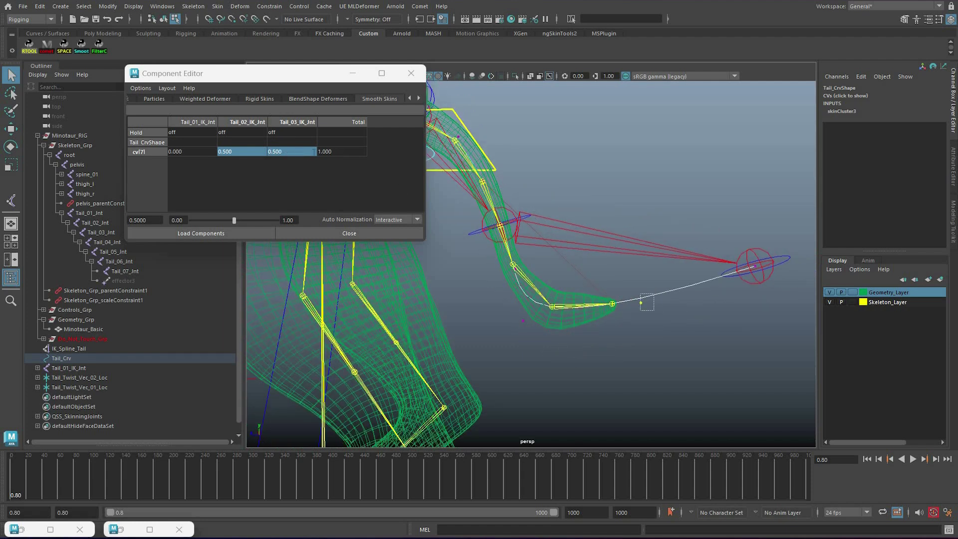
left_click(644, 302)
left_click(312, 152)
type("0.75")
key("Return")
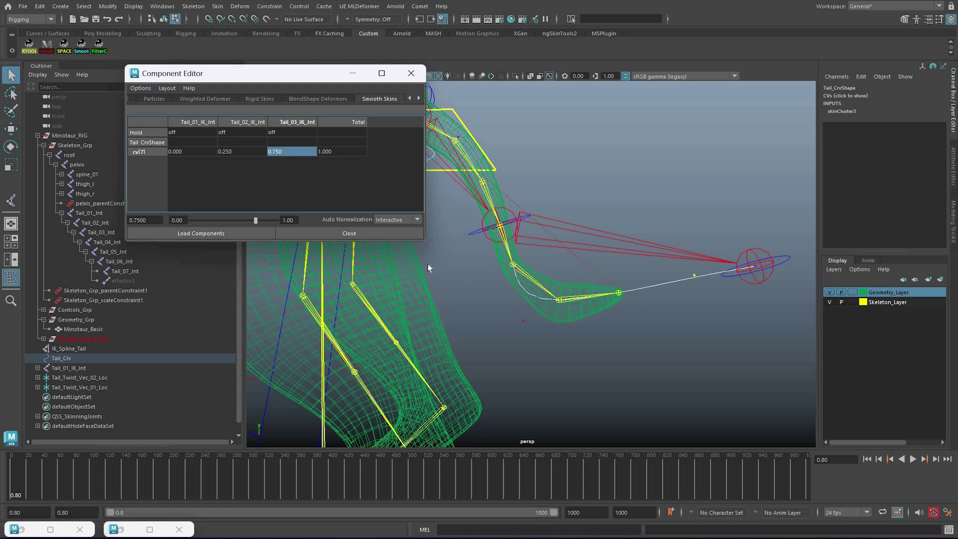
Select cv[6] of Tail_Crv and set its Tail_02_IK_Jnt weight to 0.5.
left_click_drag(525, 328, 513, 313)
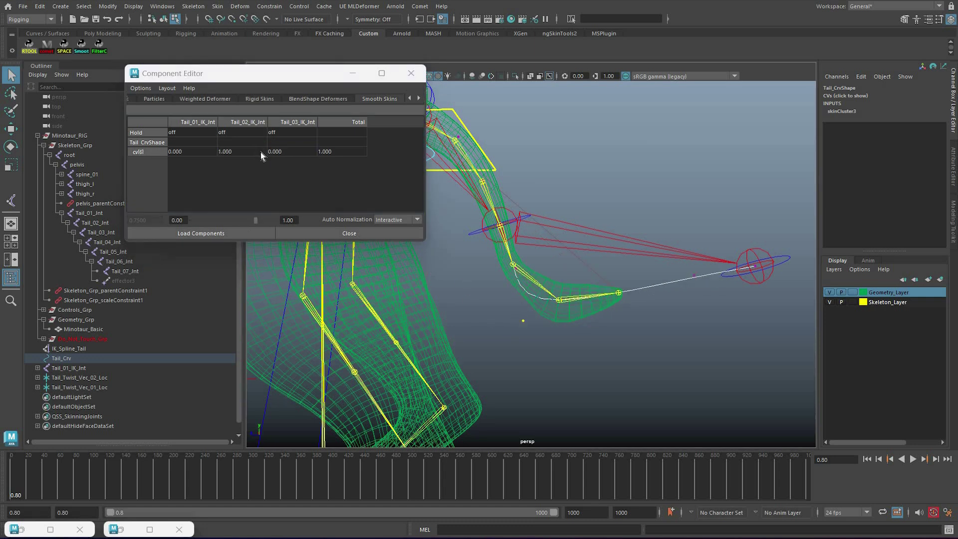
left_click(260, 152)
type("0.5")
key("Return")
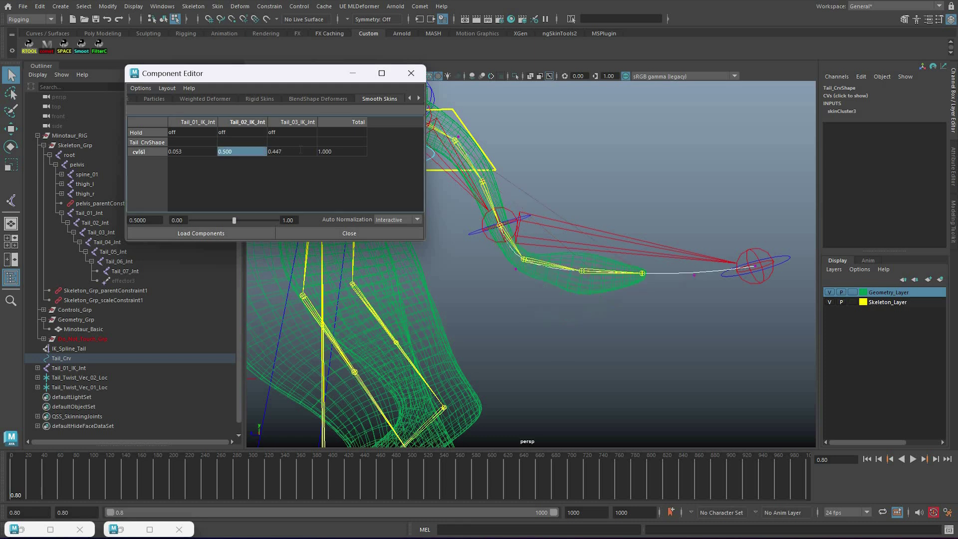
Set the Tail_03_IK_Jnt weight and the Tail_02_IK_Jnt weight of cv[6] to 0.5.
left_click(298, 150)
type("0.5")
key("Return")
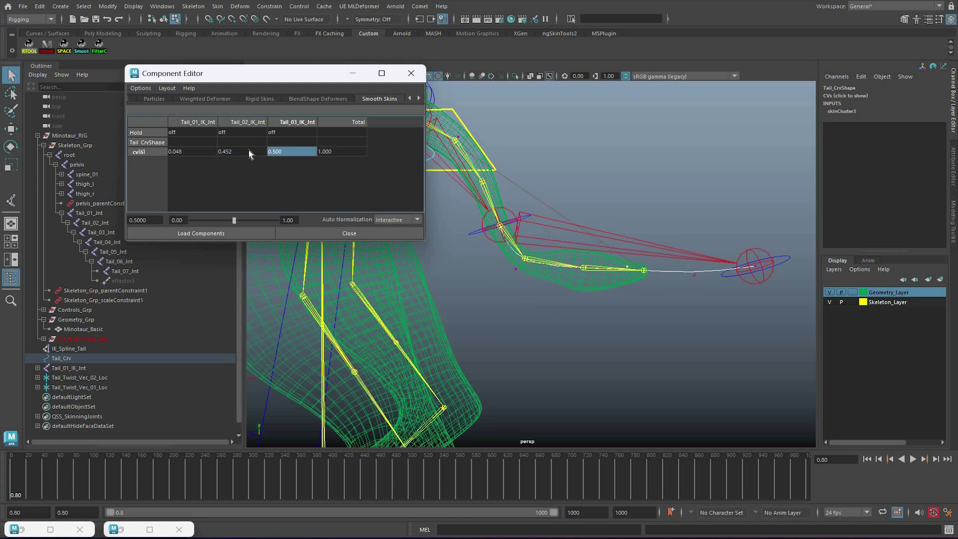
left_click(248, 151, "shift")
type("0.5")
key("Return")
Remove the Tail_01_IK_Jnt influence from cv[6] with a weight of 0, and set Tail_02_IK_Jnt and Tail_03_IK_Jnt together to 0.5.
left_click(208, 152)
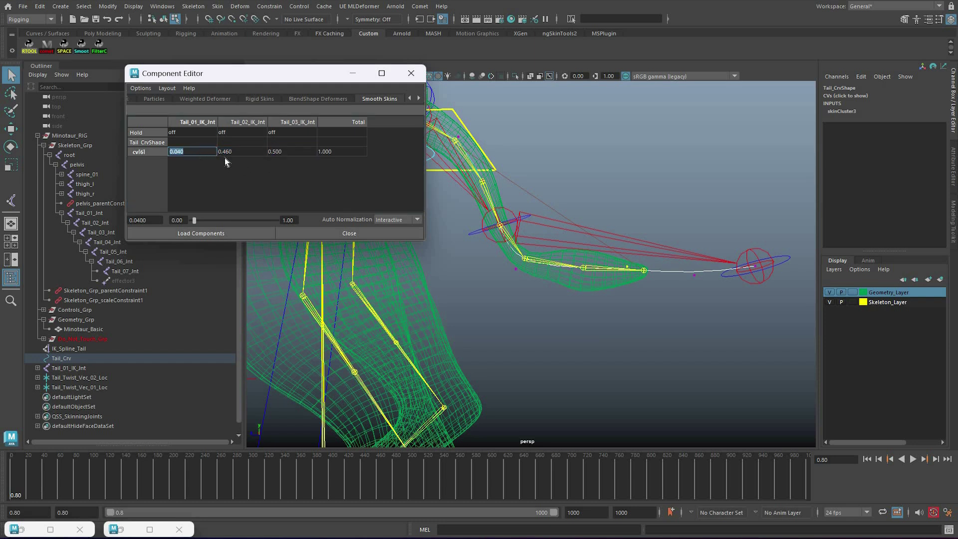
type("0")
key("Return")
left_click(190, 151)
left_click(241, 151, "shift")
type("0.5")
key("Return")
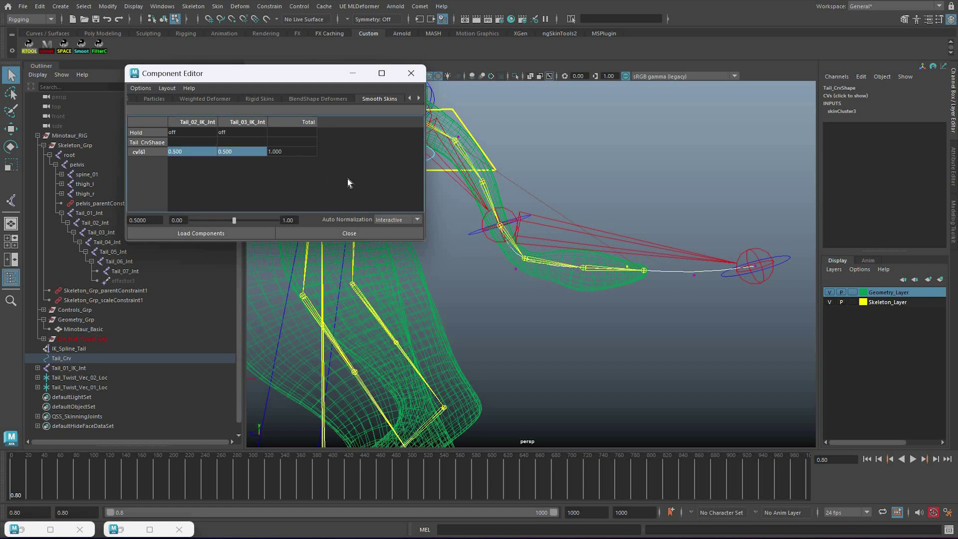
Select cv[5] of Tail_Crv and set its Tail_03_IK_Jnt weight to 0.25.
left_click(516, 269)
double_click(292, 151)
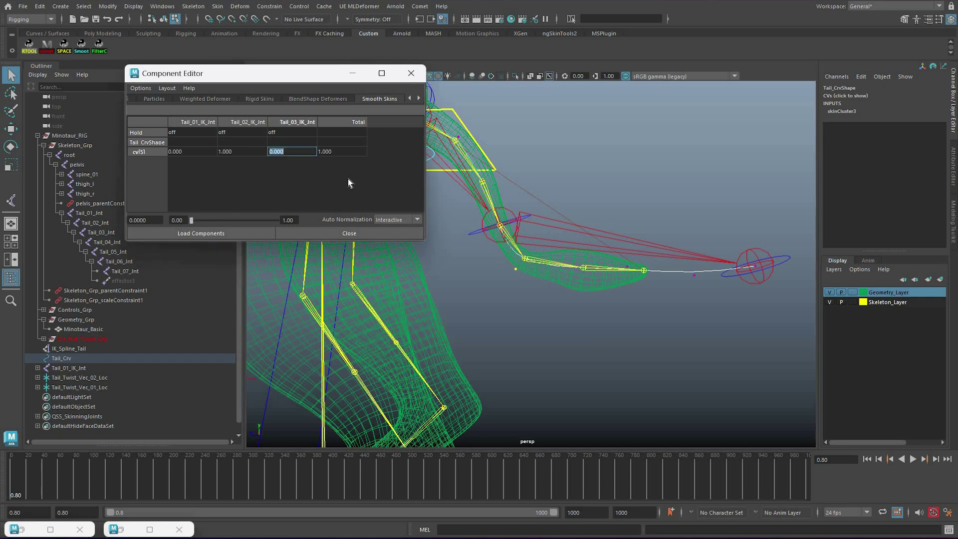
type("0.25")
key("Return")
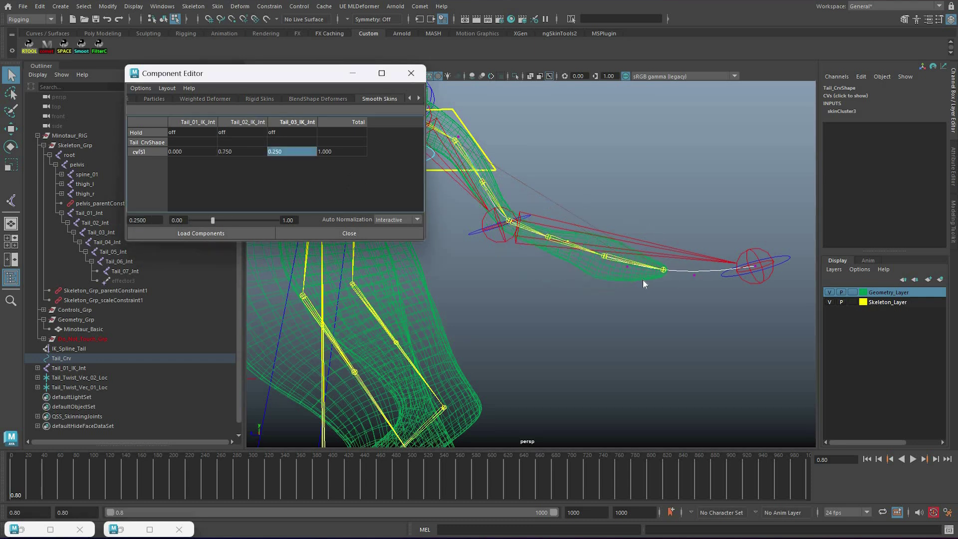
Return to object selection, test-move Tail_03_Ctrl, and reset its translation to 0 on all axes.
right_click_drag(644, 260, 694, 246)
left_click(494, 337)
left_click(723, 274)
key("w")
middle_click_drag(563, 308, 581, 343)
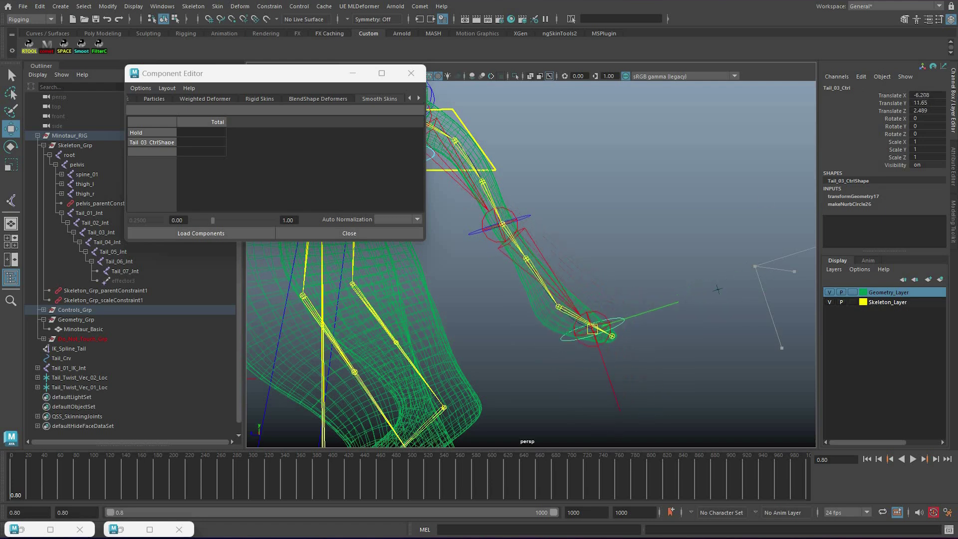
left_click_drag(593, 329, 608, 315)
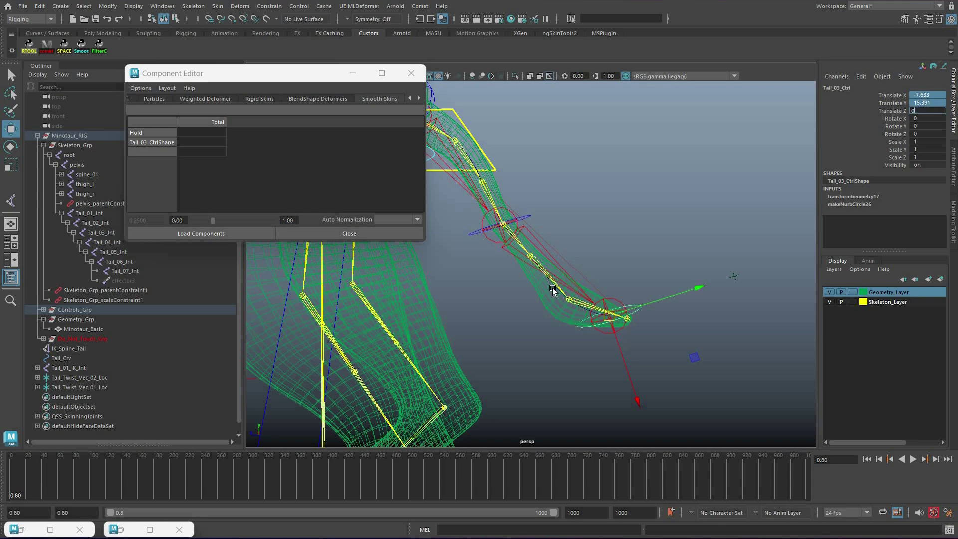
key("Return")
Test the tail tip by rotating and moving Tail_03_Ctrl in several directions, undoing each transformation.
key("e")
left_click_drag(601, 306, 551, 404)
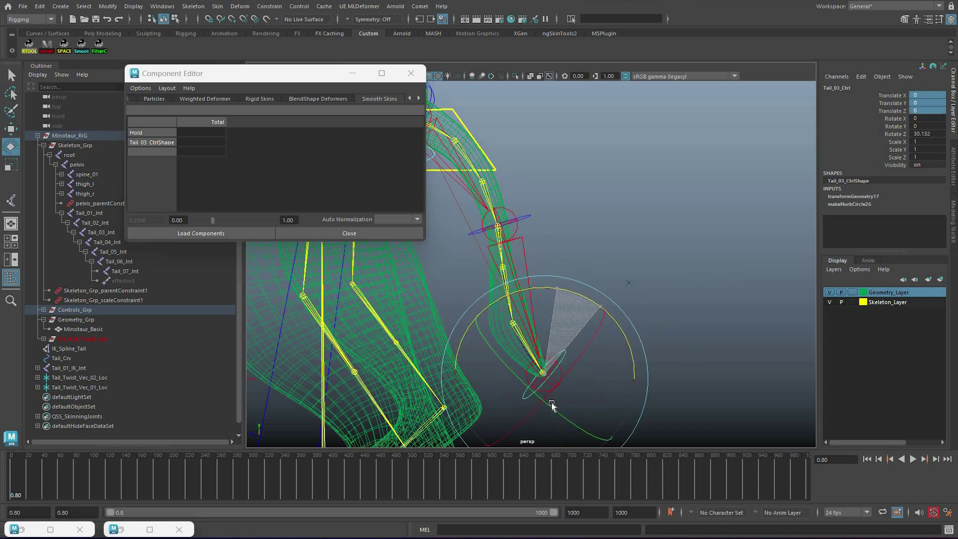
key("ctrl+z")
key("w")
middle_click_drag(601, 317, 507, 363)
middle_click_drag(583, 330, 595, 353)
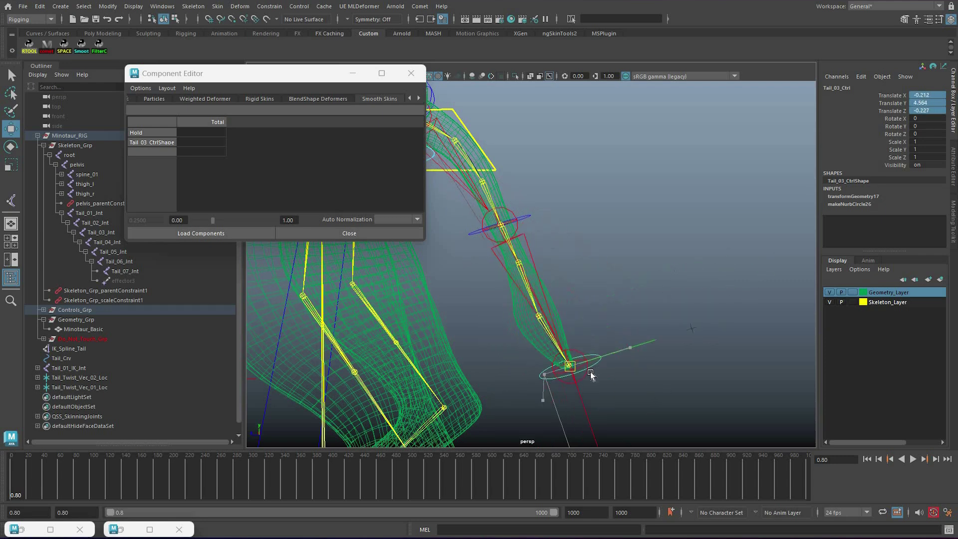
left_click_drag(521, 398, 665, 312)
key("ctrl+z")
key("e")
key("ctrl+z")
key("w")
middle_click_drag(608, 317, 573, 276)
key("ctrl+z")
Pose the tail upward by selecting Tail_02_Ctrl together with Tail_03_Ctrl and translating them about -7.9, 22, -1.3.
key("q")
left_click(527, 217)
key("w")
key("q")
scroll(561, 265, "up", 5)
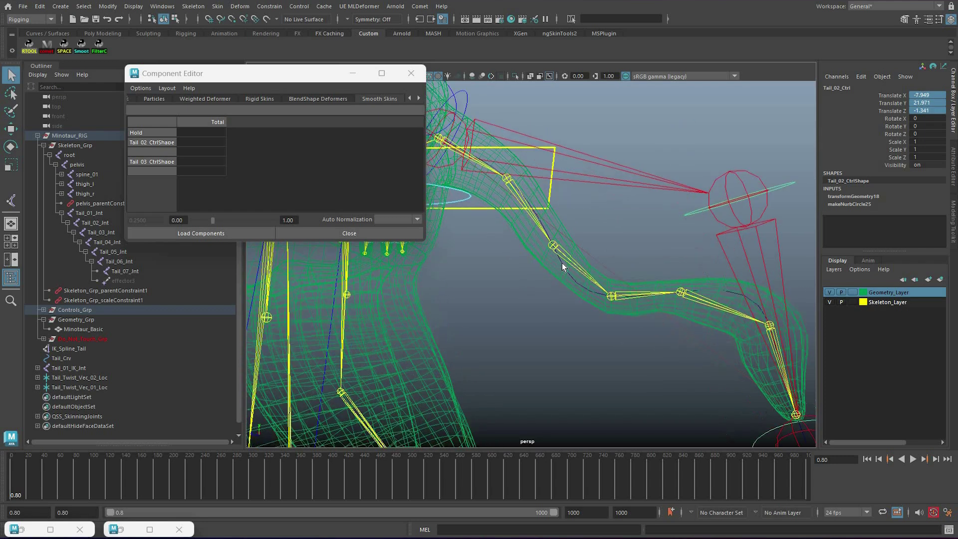
Switch Tail_Crv to component selection, select cv[4], and set its Tail_02_IK_Jnt weight to 1.
left_click(84, 329)
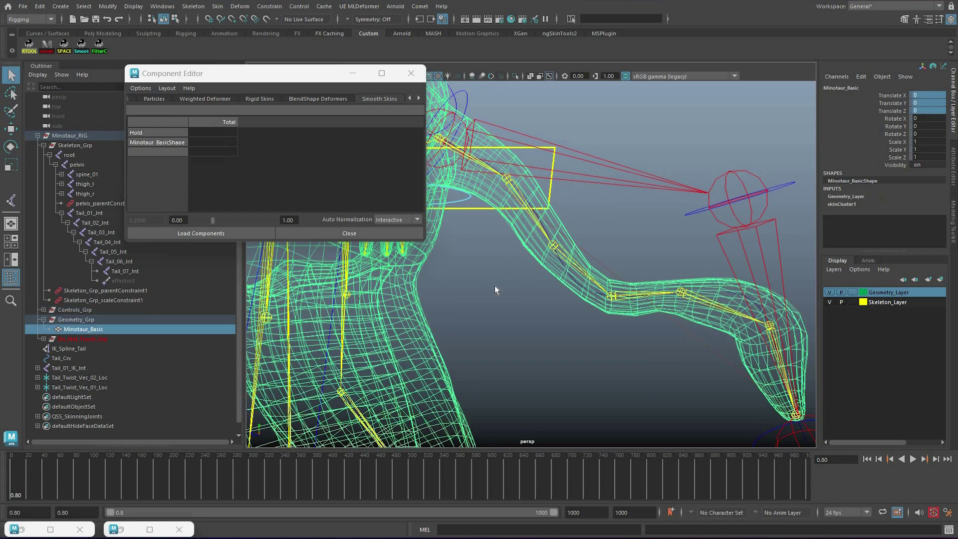
left_click(588, 289)
middle_click_drag(588, 290, 555, 295, "alt")
key("F8")
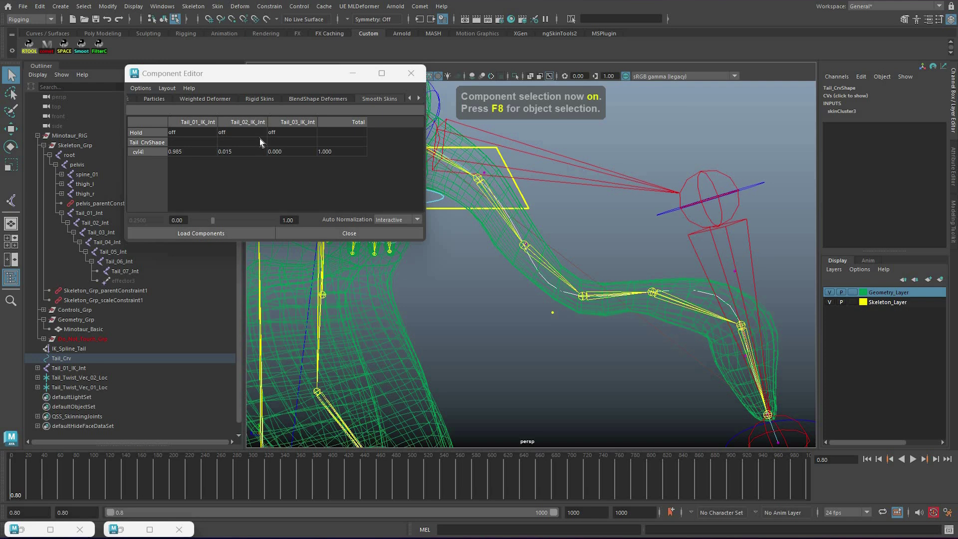
left_click(255, 151)
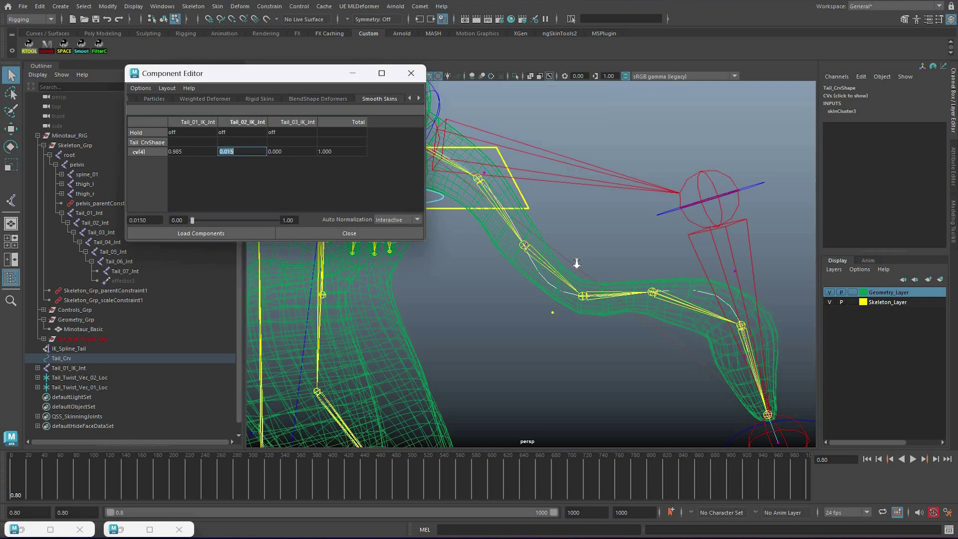
type("1")
key("Return")
Select cv[3] of Tail_Crv and set its Tail_02_IK_Jnt weight to 0.75.
left_click_drag(549, 269, 554, 292, "alt")
key("Left")
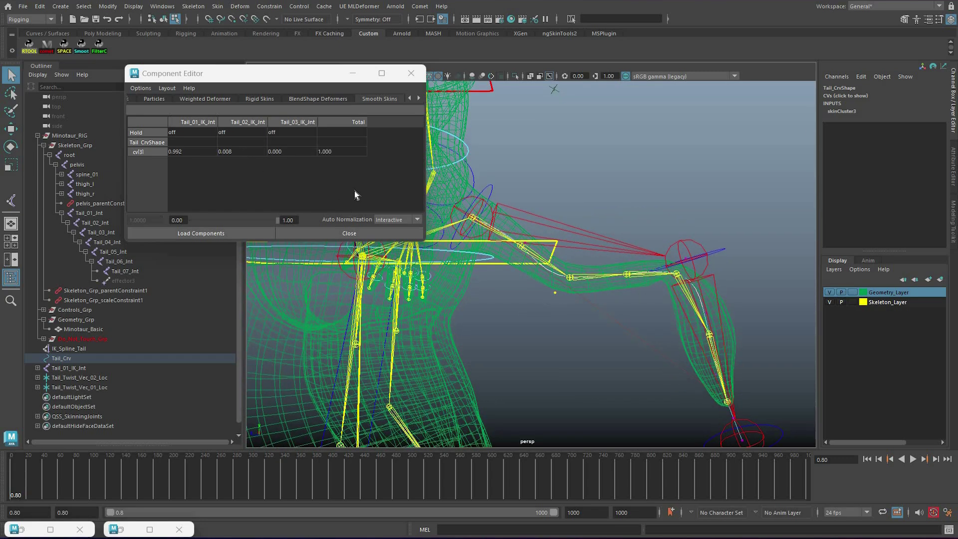
left_click(355, 191)
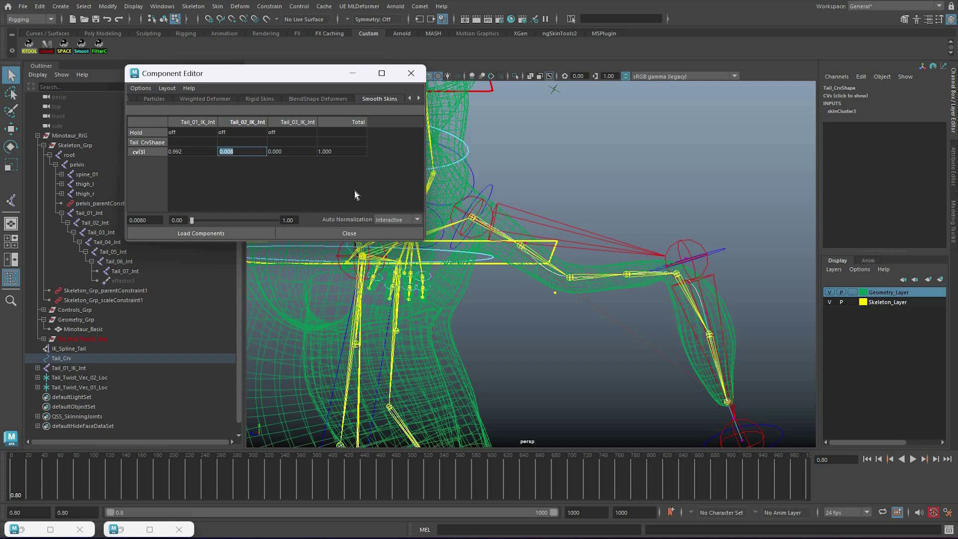
type("0.75")
key("Return")
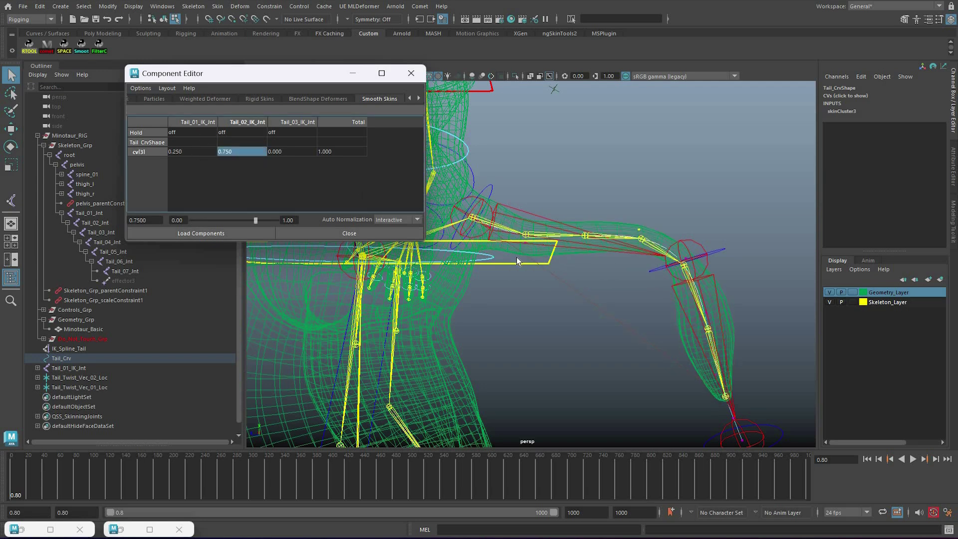
Select cv[2] of Tail_Crv and set its Tail_02_IK_Jnt weight to 0.5.
key("Left")
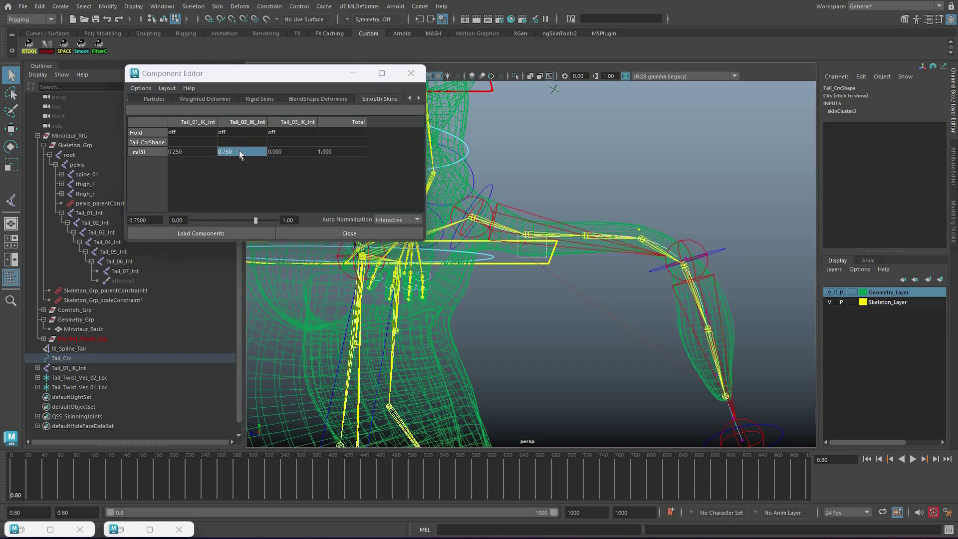
left_click(277, 160)
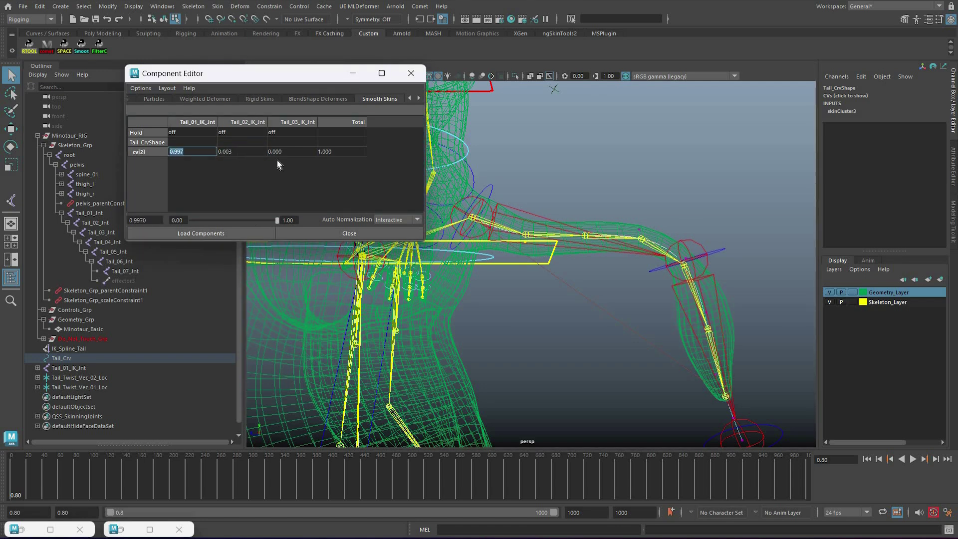
key("Tab")
type("0")
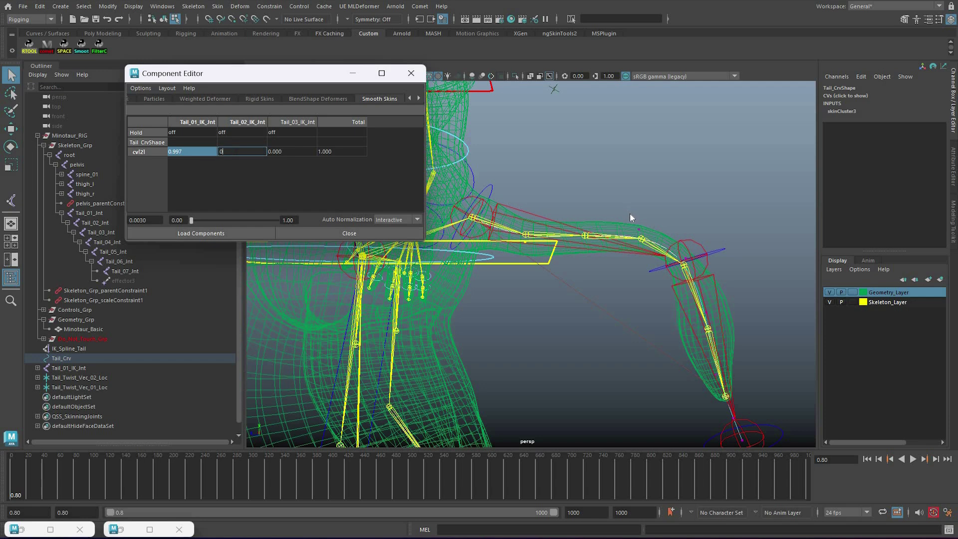
type(".5")
key("Return")
Select Tail_02_Ctrl and Tail_03_Ctrl, undo their test move, and reset their translation to 0.
left_click_drag(674, 444, 601, 229)
key("w")
key("ctrl+z")
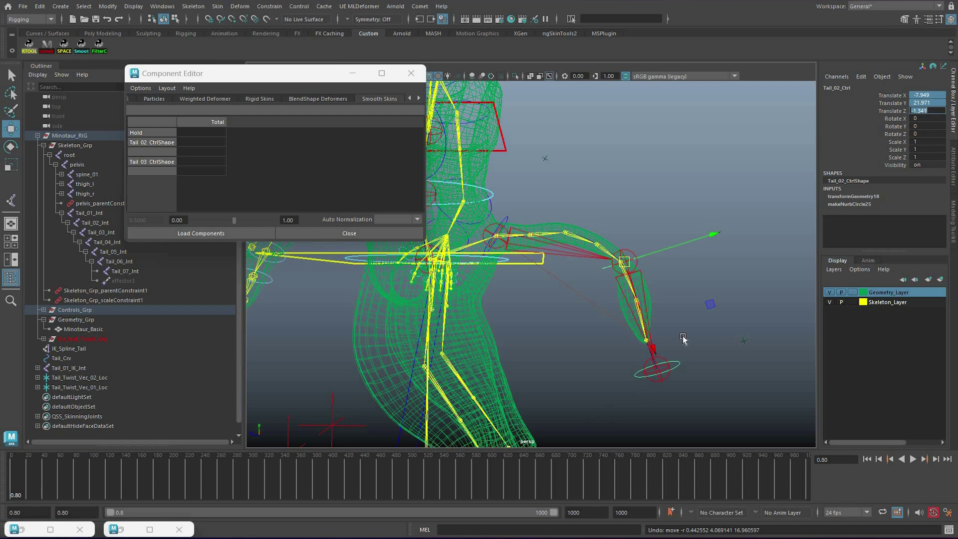
key("alt+w")
Test the reweighted tail by moving Tail_03_Ctrl around, and undo the moves.
left_click(589, 421)
left_click_drag(589, 422, 634, 336)
middle_click_drag(634, 307, 635, 313)
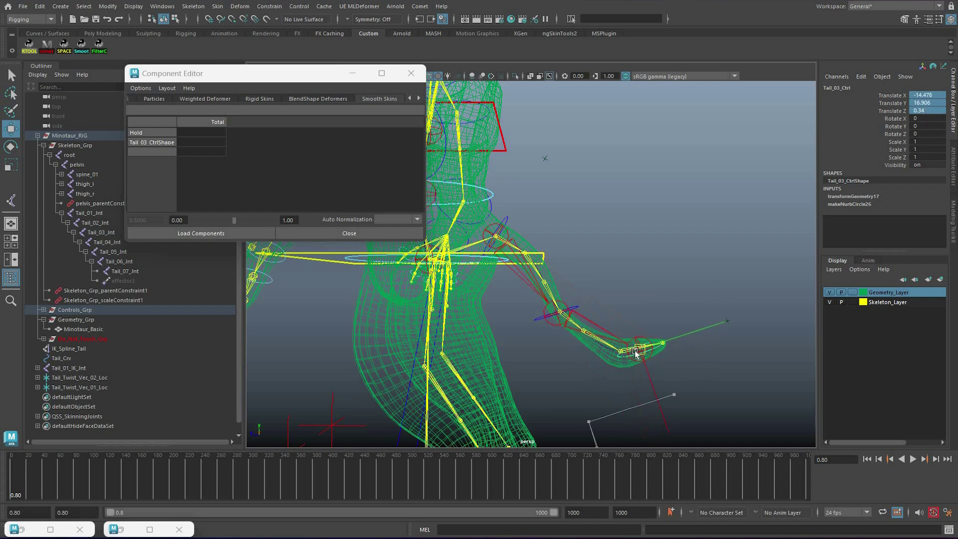
middle_click_drag(651, 316, 648, 267)
key("ctrl+z")
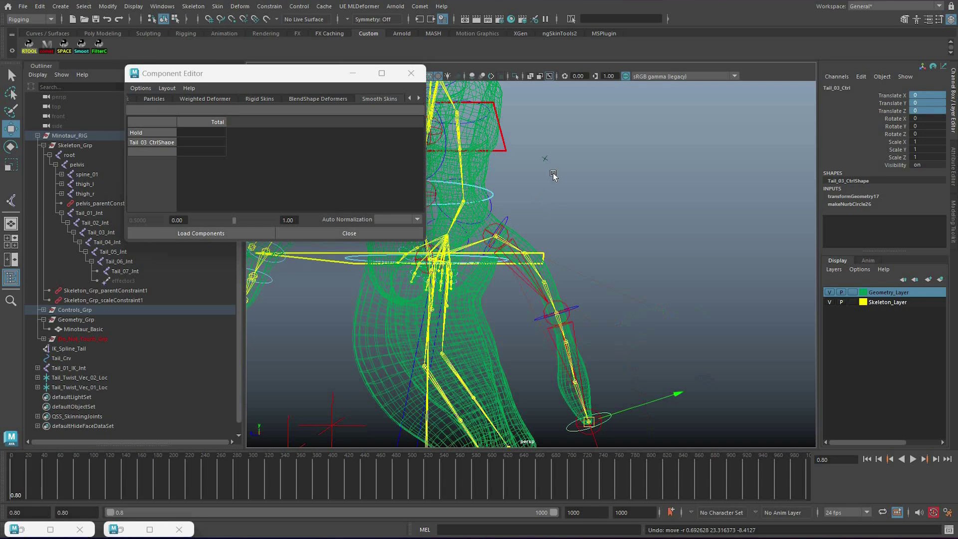
Close the Component Editor, show the viewport in shaded display, and select Tail_01_Ctrl.
left_click_drag(535, 196, 587, 217, "alt")
key("5")
key("q")
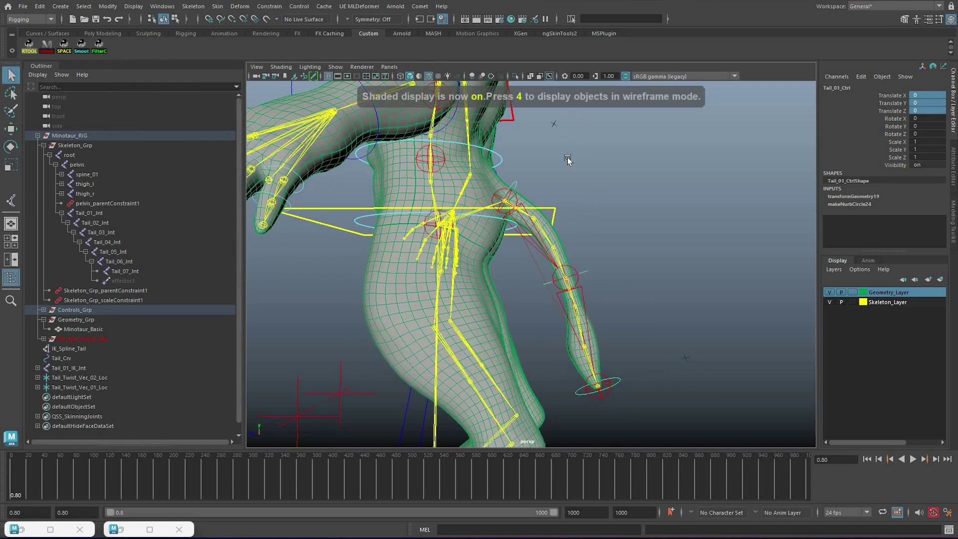
Test the whole tail by rotating Tail_01_Ctrl about 62 degrees around Z, and undo the rotation.
key("e")
left_click_drag(572, 142, 585, 283)
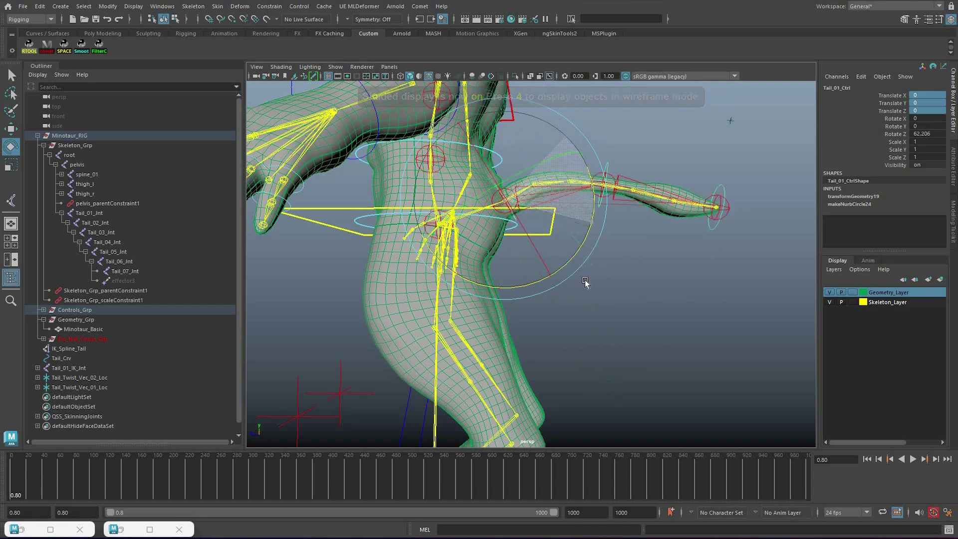
key("ctrl+z")
key("ctrl+z")
key("ctrl+z")
key("ctrl+z")
Select Tail_02_Ctrl, move it to test the middle of the tail, and undo the move.
key("q")
left_click(611, 254)
key("w")
left_click(585, 272)
left_click_drag(652, 321, 619, 381)
key("ctrl+z")
key("q")
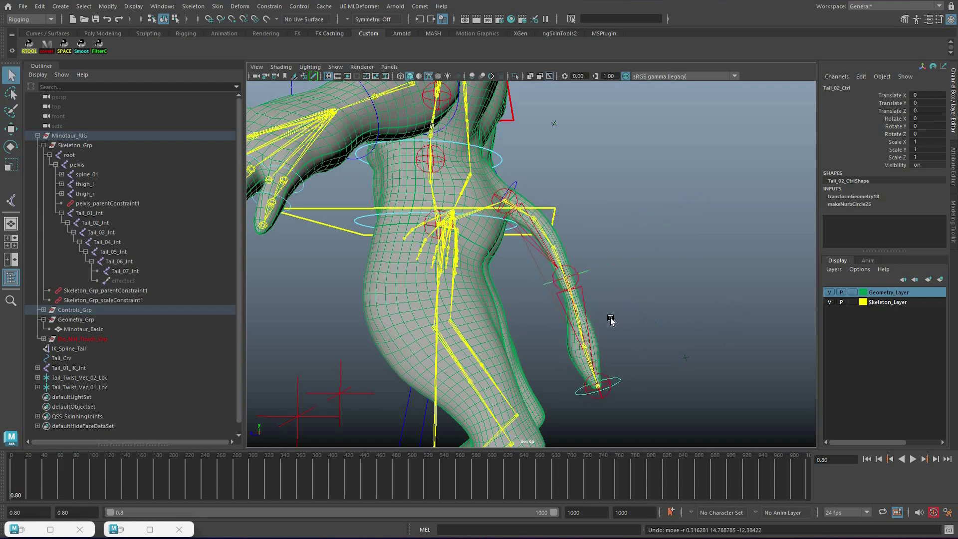
Select Tail_03_Ctrl, raise it to test how the tail end bends in shaded display, and undo the move.
left_click_drag(645, 308, 610, 387)
key("w")
left_click_drag(599, 385, 589, 270)
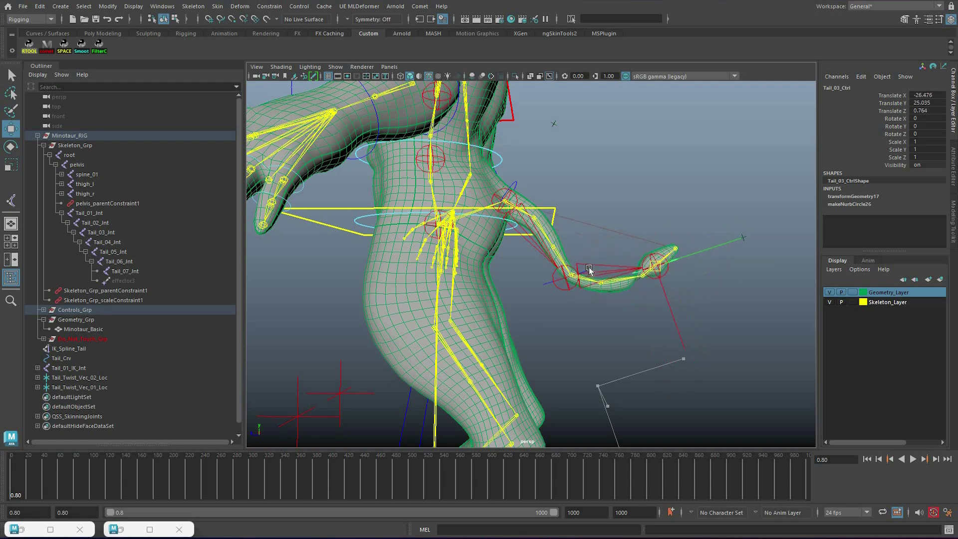
key("ctrl+z")
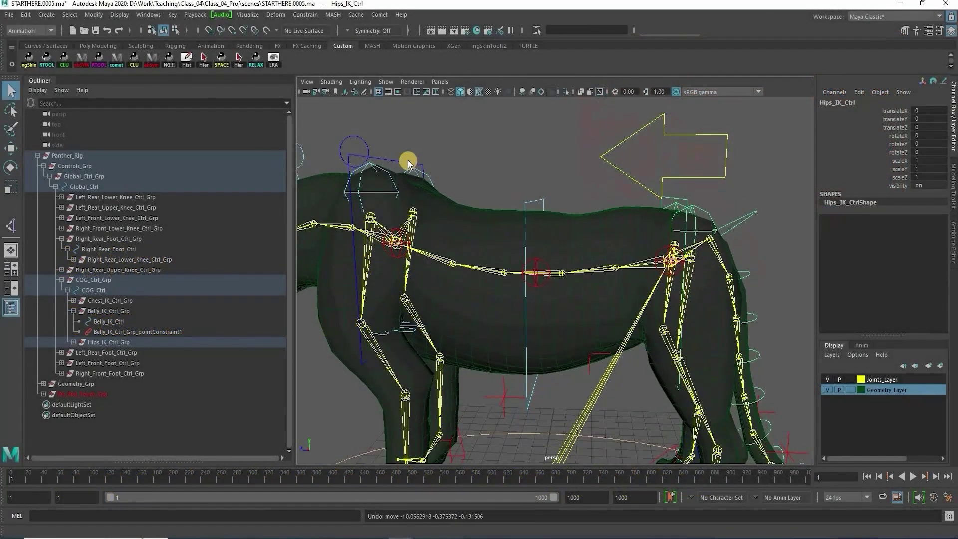
left_click(394, 238)
left_click_drag(394, 238, 651, 222)
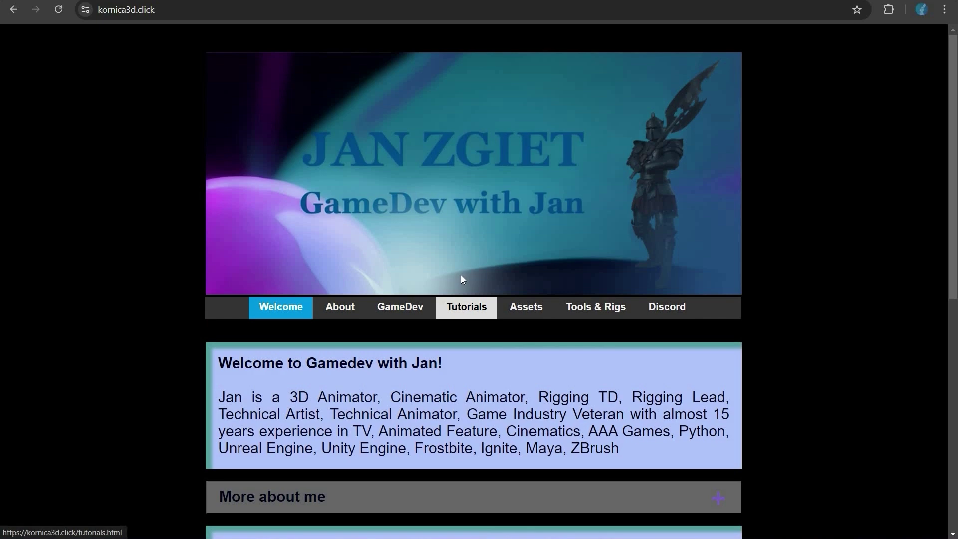
In the web browser, open the Tutorials page and look through the Building Quadruped Creature For Games classes and the QuadrupedRiggingCourse posts on Patreon.
left_click(464, 306)
scroll(557, 458, "down", 10)
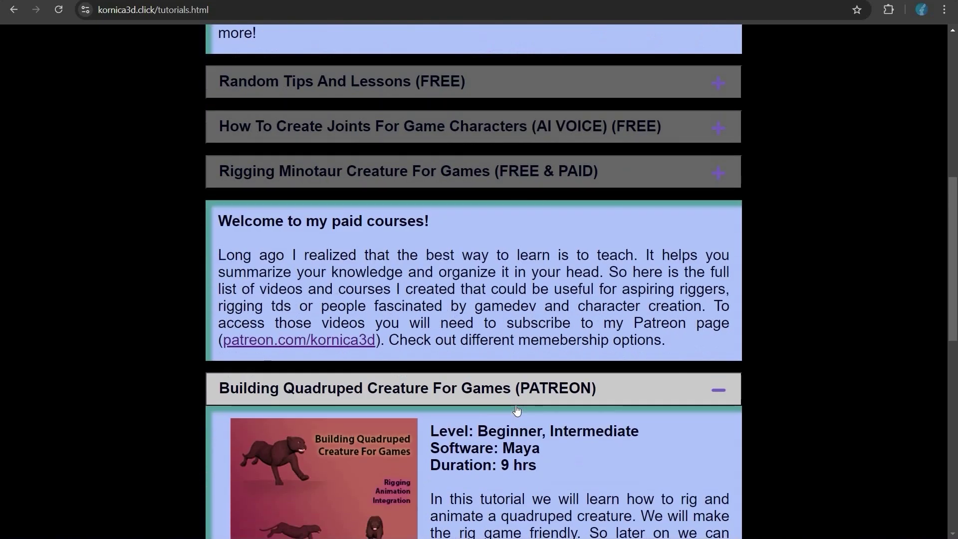
scroll(645, 403, "down", 5)
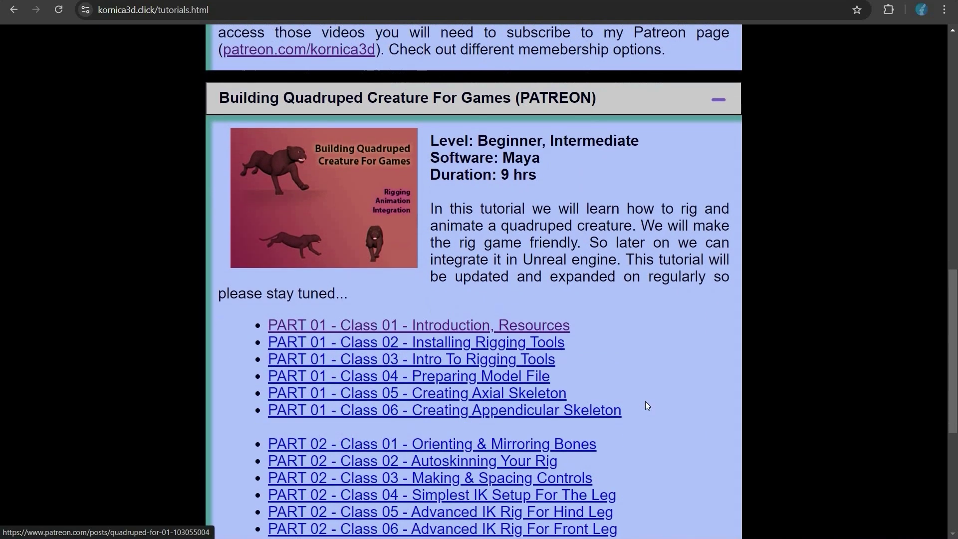
scroll(645, 405, "down", 3)
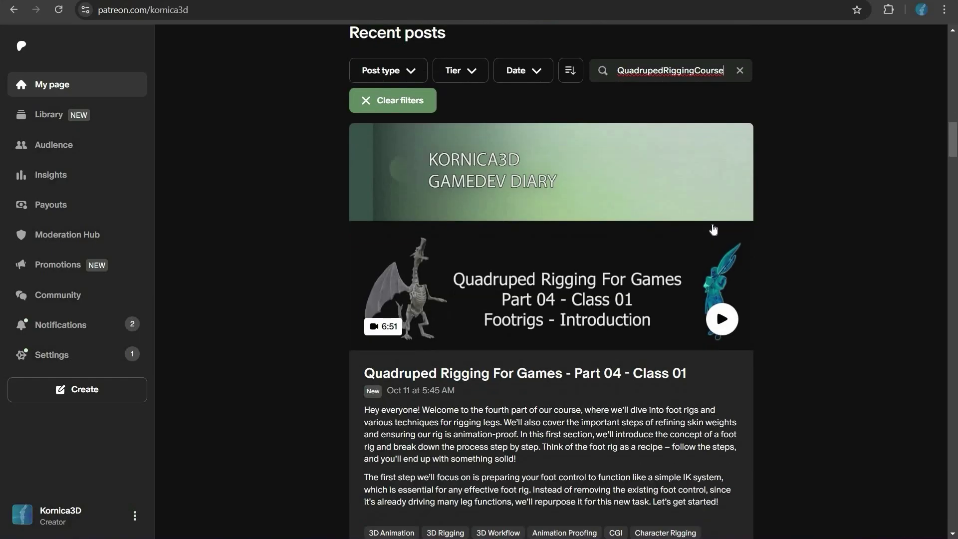
scroll(714, 229, "down", 15)
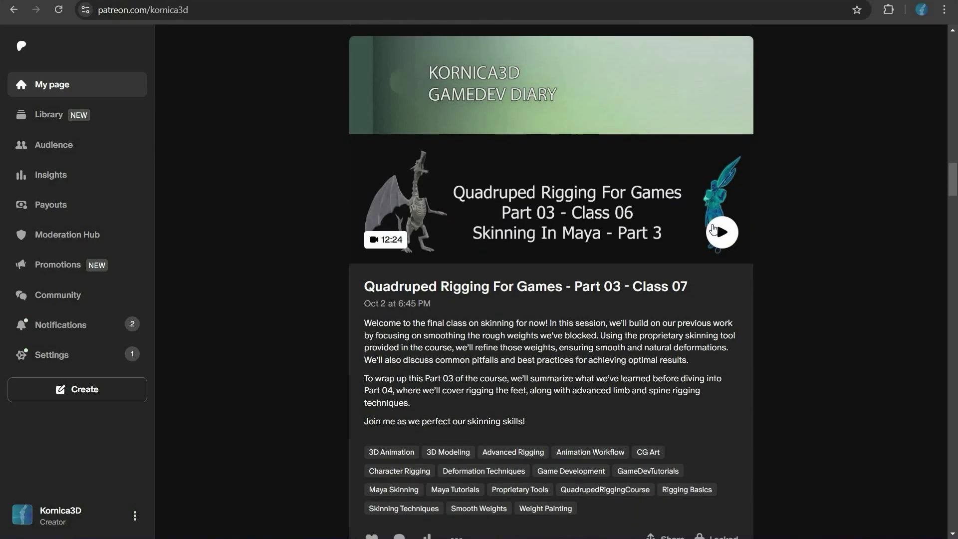
scroll(713, 229, "down", 7)
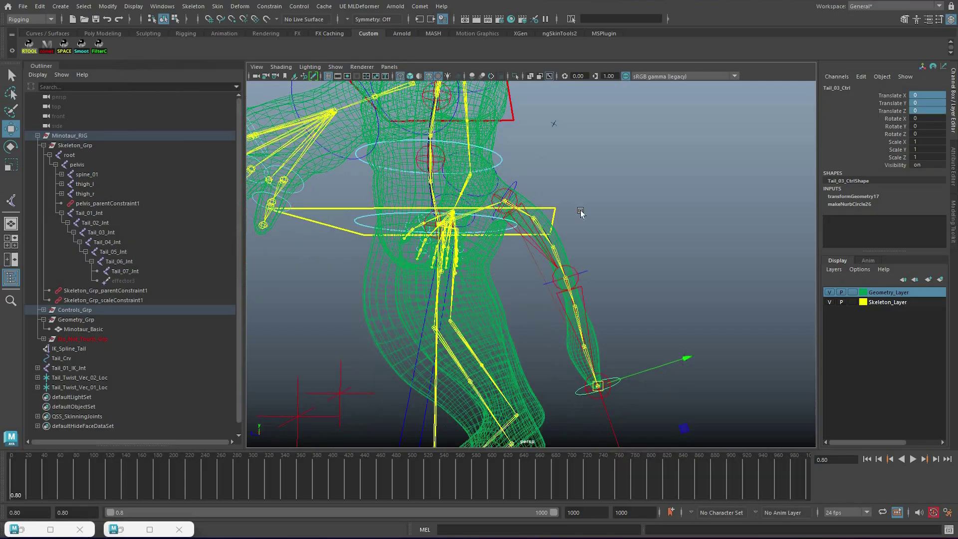
Back in Maya, turn on shaded display and test-rotate Tail_01_Ctrl, undoing each rotation.
key("5")
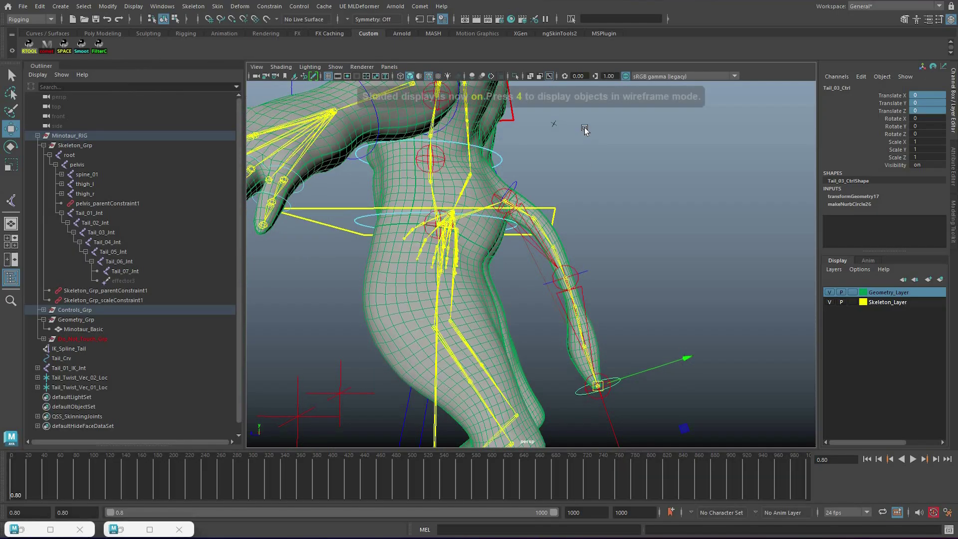
left_click(515, 184)
key("e")
left_click_drag(591, 220, 586, 273)
key("ctrl+z")
left_click_drag(579, 240, 593, 276)
key("ctrl+z")
Test-move Tail_02_Ctrl and Tail_03_Ctrl on the shaded tail, undoing each move.
key("q")
left_click(571, 232)
key("w")
left_click(579, 273)
middle_click_drag(624, 372, 644, 329)
key("ctrl+z")
mouse_move(642, 274)
middle_mouse_down()
mouse_move(656, 253)
mouse_move(659, 278)
mouse_move(589, 285)
mouse_move(619, 267)
mouse_move(649, 277)
mouse_move(624, 275)
middle_mouse_up()
key("ctrl+z")
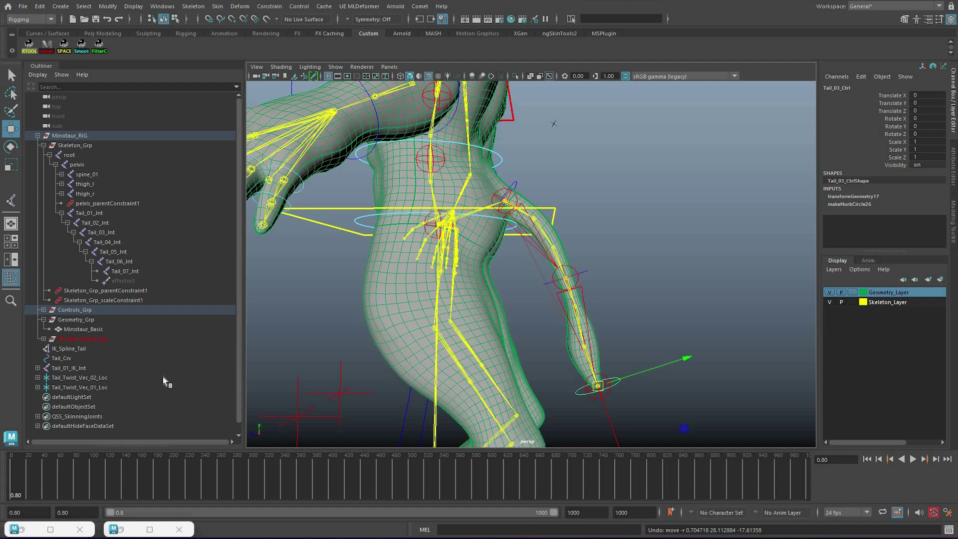
Reveal Tail_03_Ctrl in the scene hierarchy and reparent its Tail_03_Ctrl_Grp directly under Tail_01_Ctrl.
key("f")
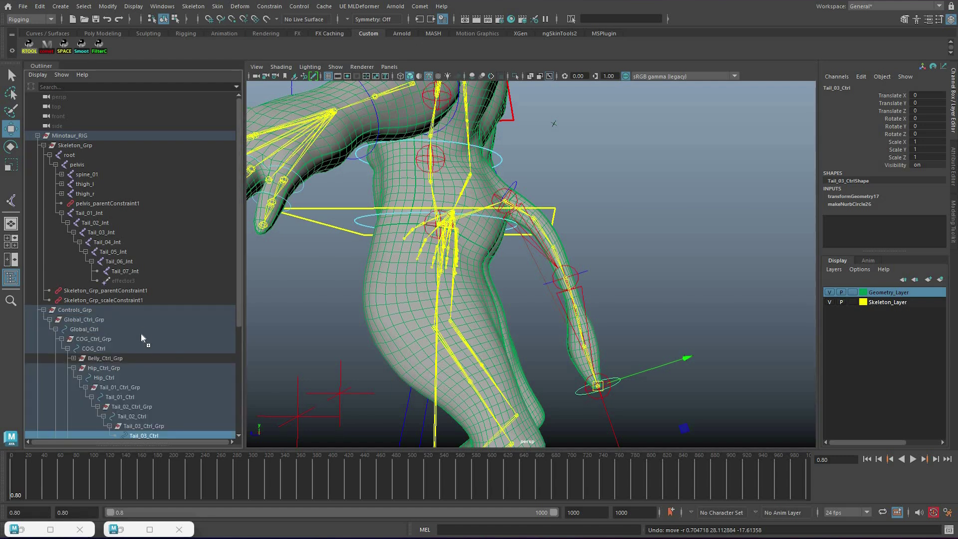
scroll(140, 330, "down", 3)
key("Up")
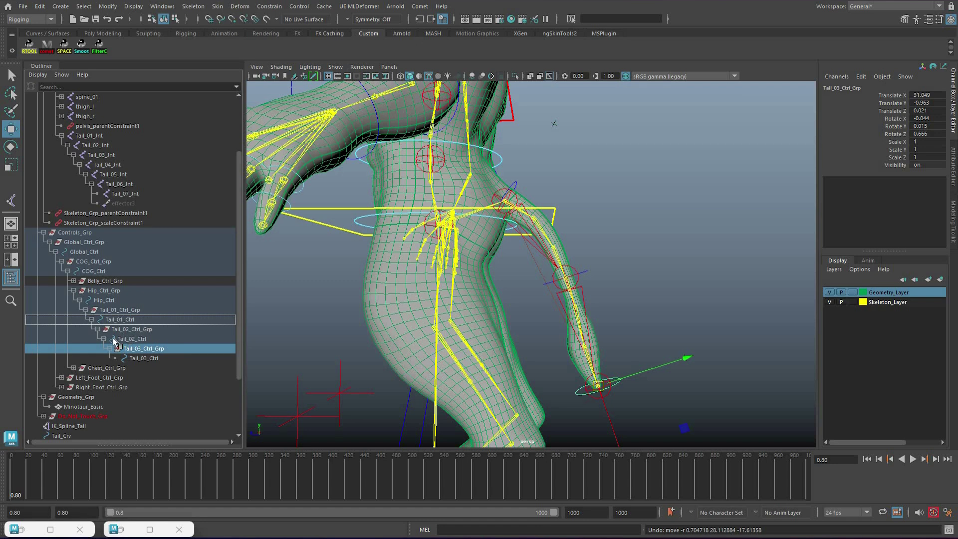
key("ctrl+z")
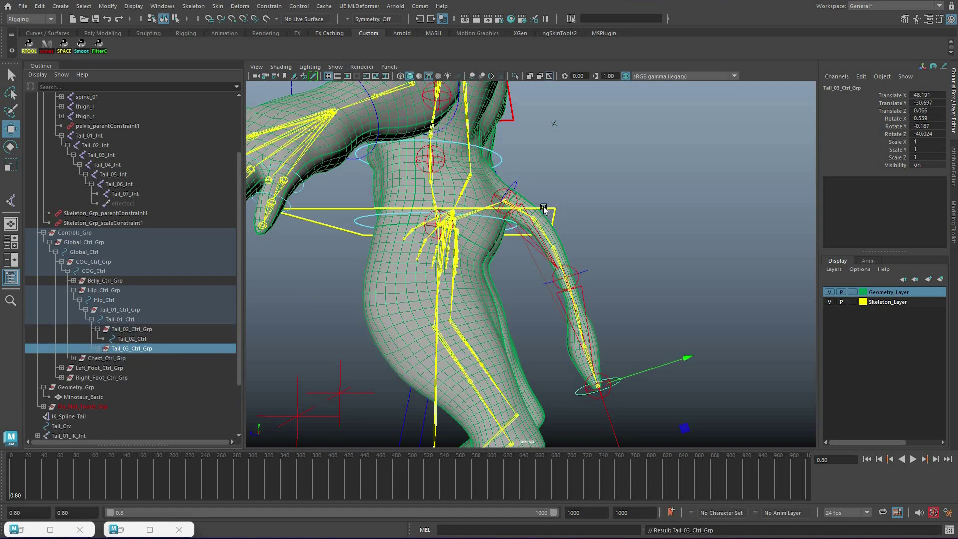
Test-rotate Tail_01_Ctrl about Z to see whether the other tail controls follow, and undo the test changes.
key("Up")
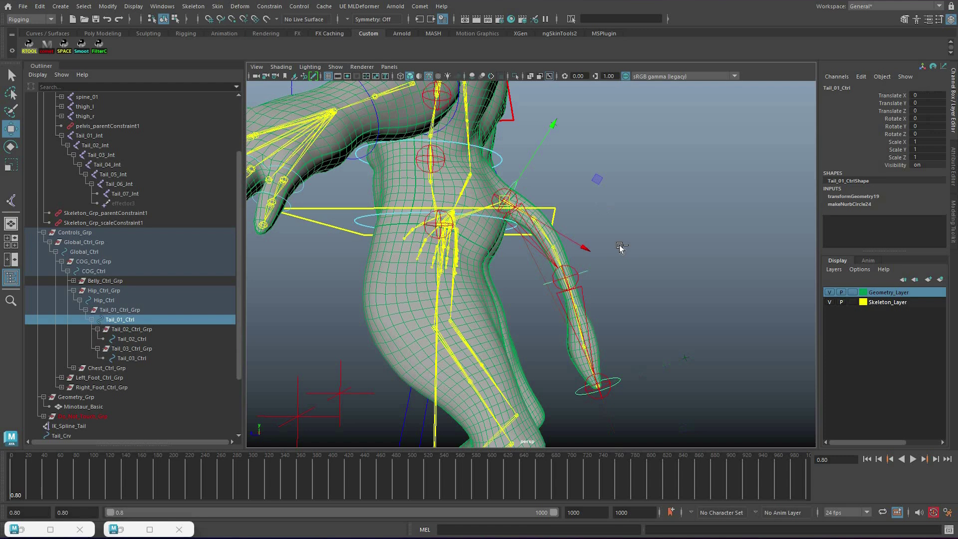
key("e")
left_click_drag(585, 276, 618, 386)
key("q")
key("ctrl+z")
key("ctrl+z")
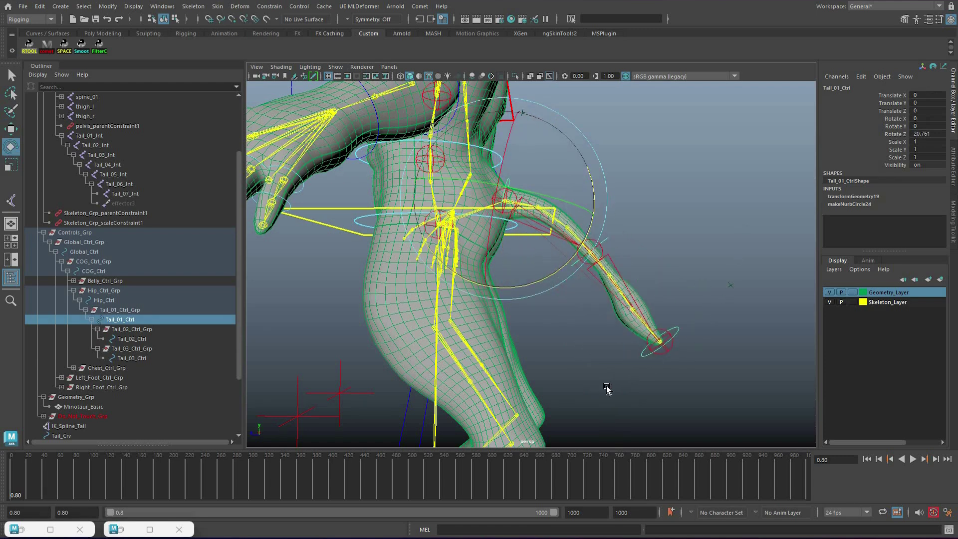
key("ctrl+z")
key("ctrl+z")
key("ctrl+z")
key("ctrl+z")
key("ctrl+z")
key("ctrl+z")
key("ctrl+z")
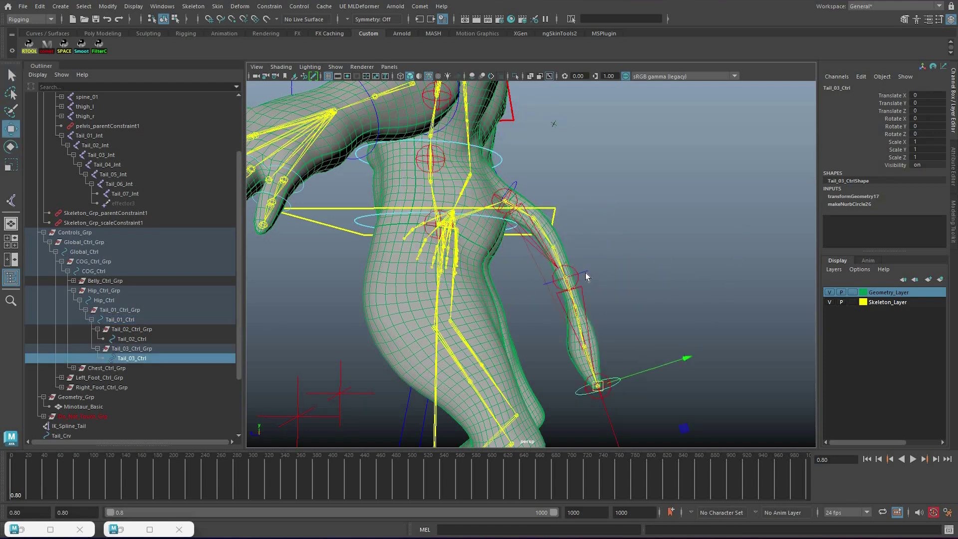
Parent-constrain Tail_02_Ctrl_Grp to both Tail_01_Ctrl and Tail_03_Ctrl.
key("q")
key("Up")
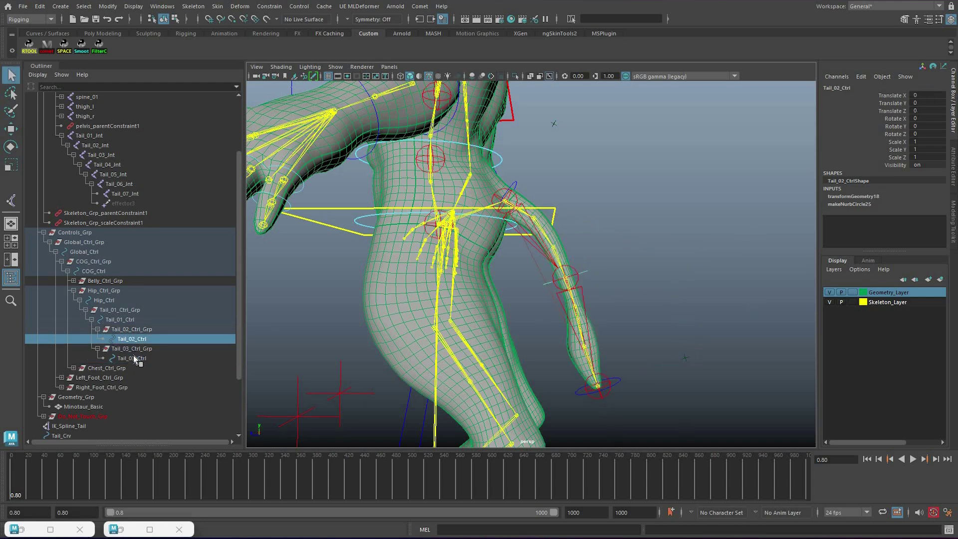
key("ctrl+z")
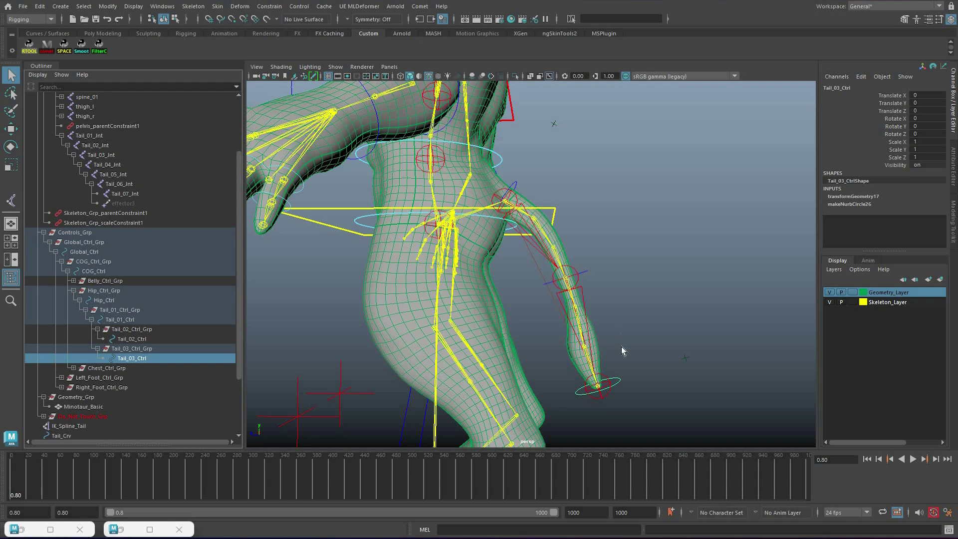
left_click(184, 321)
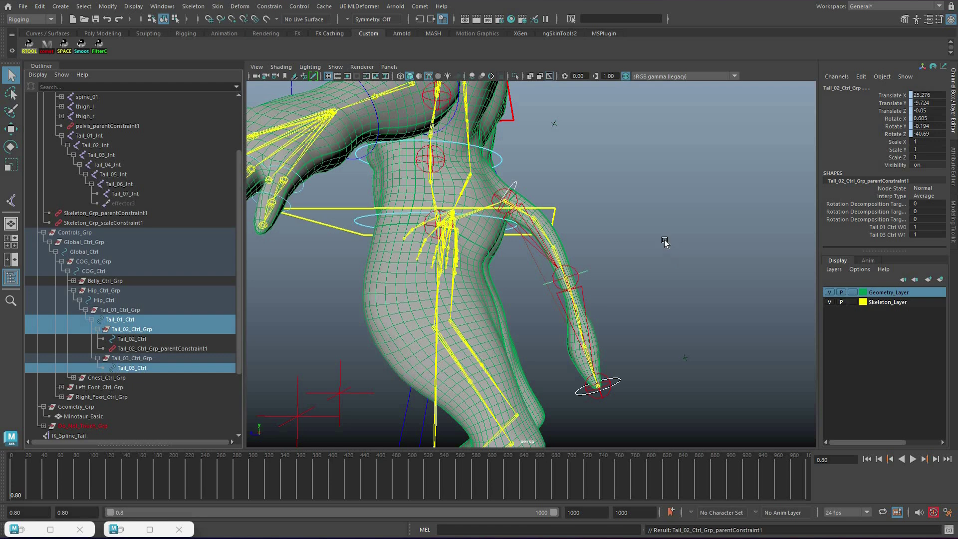
Test-move Tail_03_Ctrl upward to check how the constrained middle control follows, and undo the move.
left_click(618, 383)
key("w")
middle_click_drag(554, 430, 596, 207)
key("ctrl+z")
key("q")
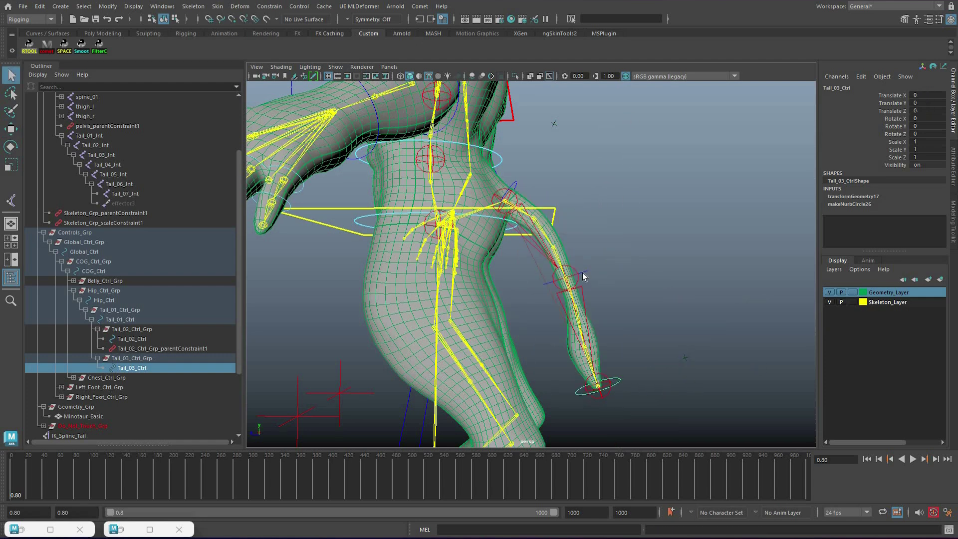
Test-rotate Tail_01_Ctrl and test-move Tail_02_Ctrl, undoing each change.
left_click(516, 184)
key("e")
left_click_drag(537, 285, 580, 285)
key("ctrl+z")
left_click(585, 272)
key("w")
middle_click_drag(581, 274, 589, 344)
key("ctrl+z")
key("q")
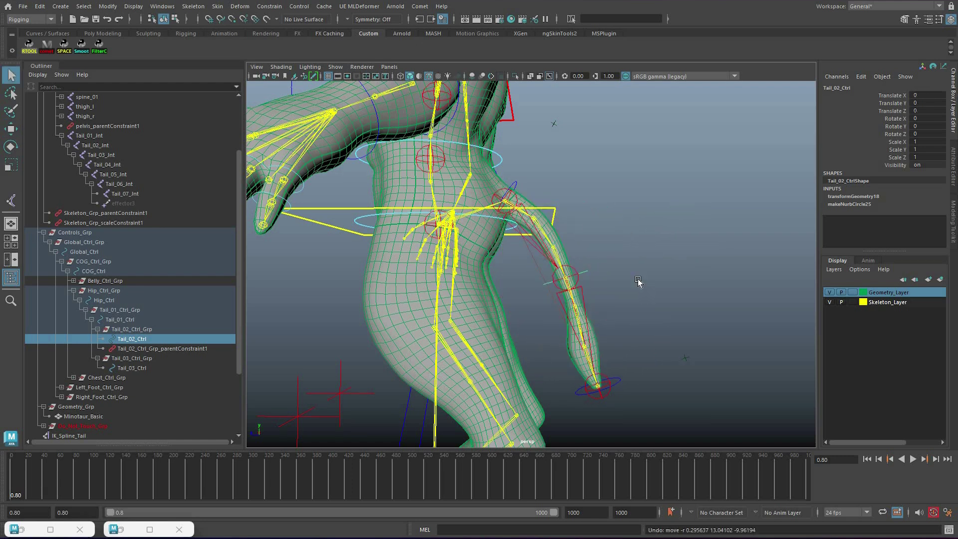
Test-move Tail_03_Ctrl to check the bend of the whole tail, and undo the moves.
left_click(617, 381)
key("w")
middle_click_drag(629, 295, 675, 287)
key("ctrl+z")
key("ctrl+z")
key("ctrl+z")
key("ctrl+z")
key("ctrl+z")
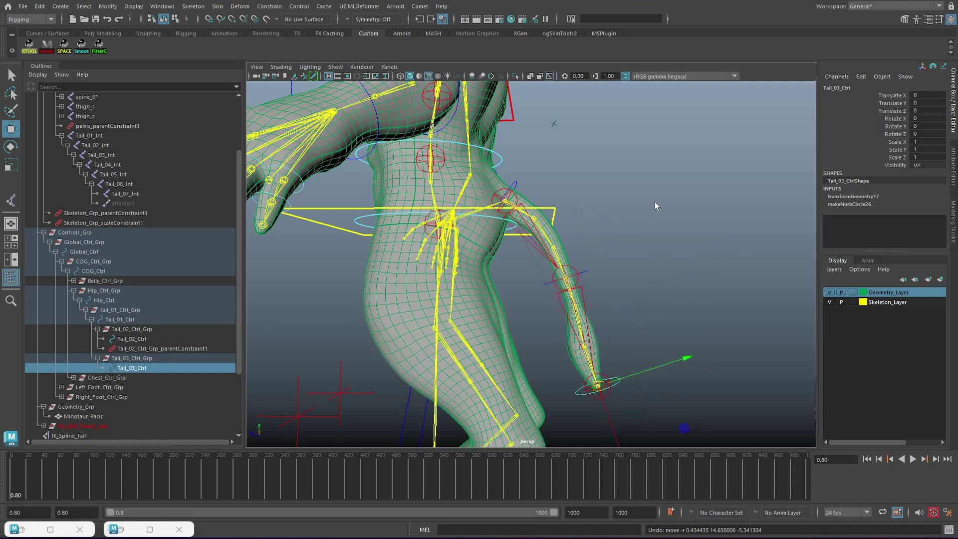
Select the twist locator Tail_Twist_Vec_02_Loc behind the tail and put it in a group of its own.
middle_click_drag(265, 361, 259, 311, "alt")
scroll(260, 310, "up", 3)
left_click(718, 317)
key("f")
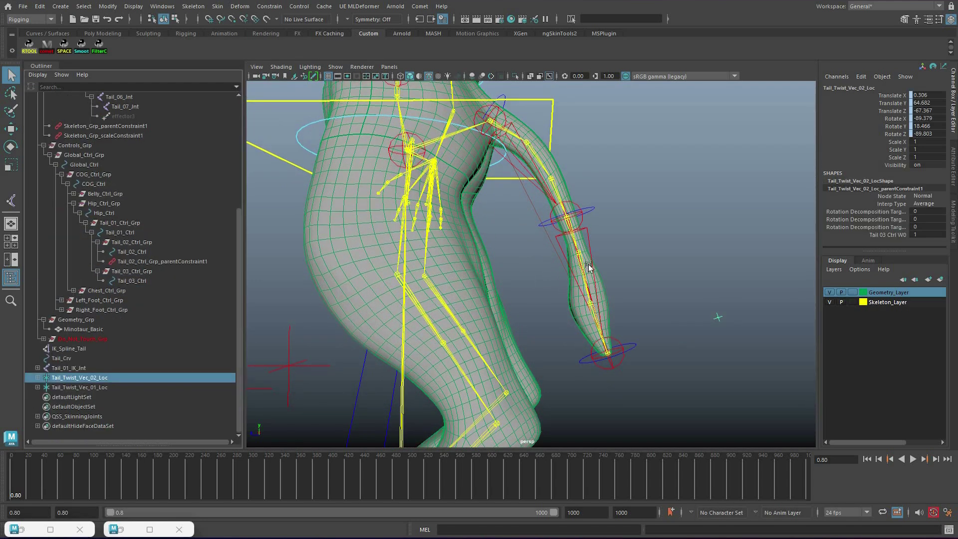
key("w")
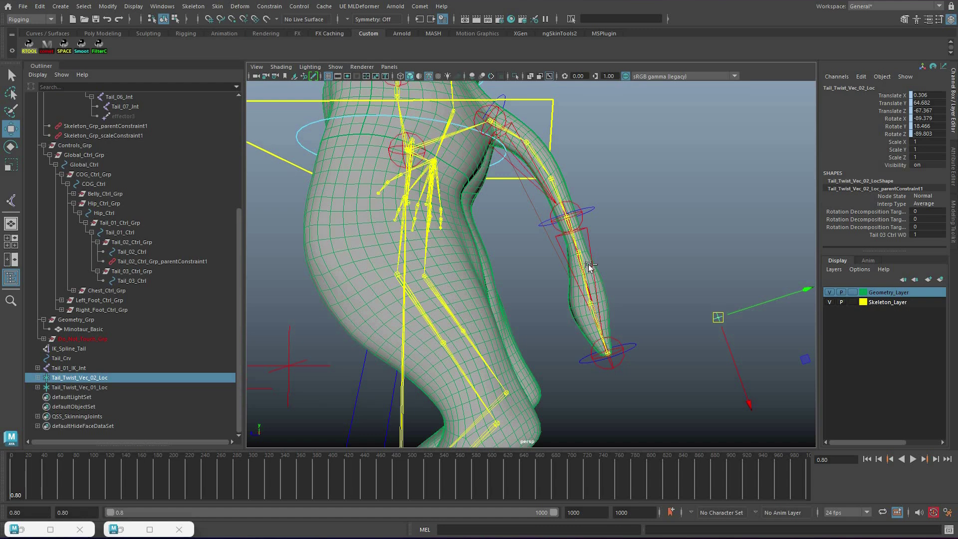
key("ctrl+g")
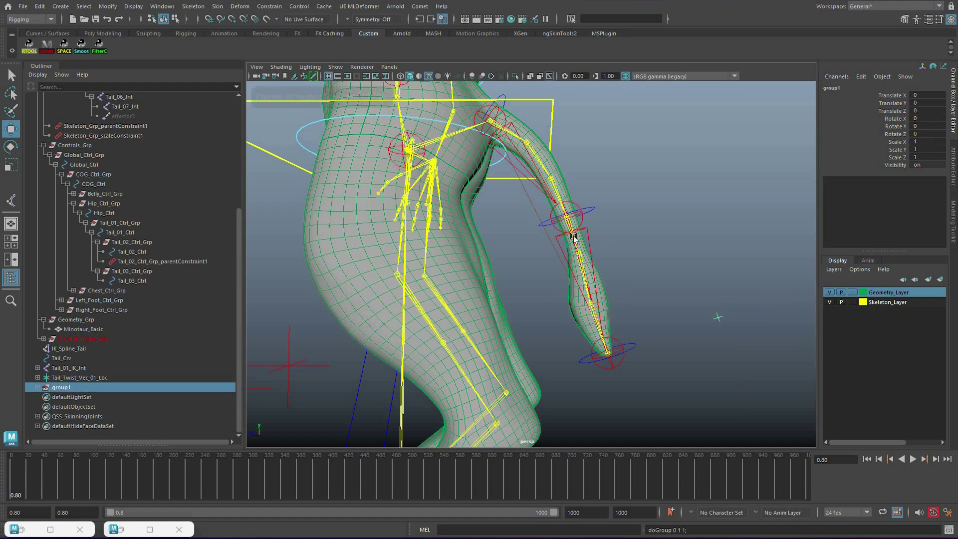
Snap the pivot of the locator's new group to the joint at the tail's end.
middle_click_drag(641, 332, 630, 265, "alt")
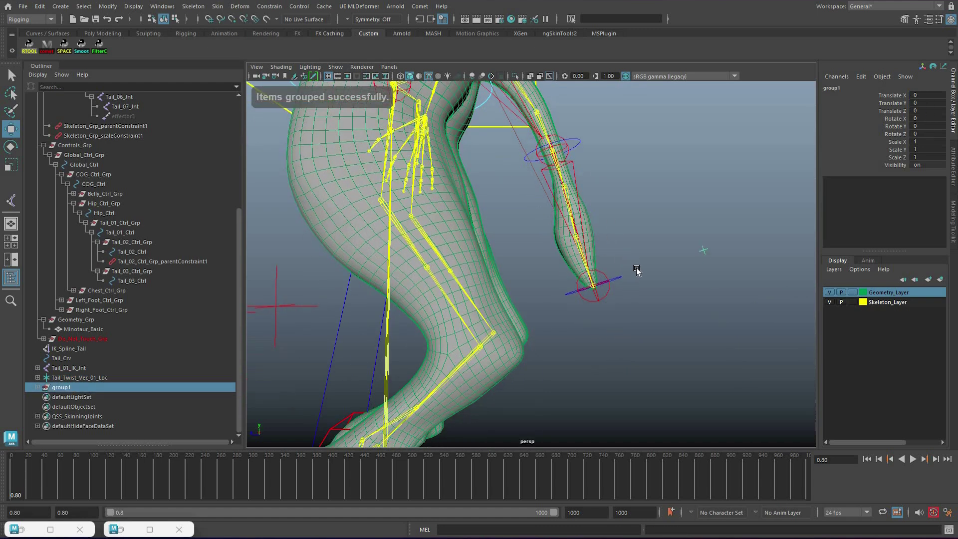
scroll(635, 269, "up", 3)
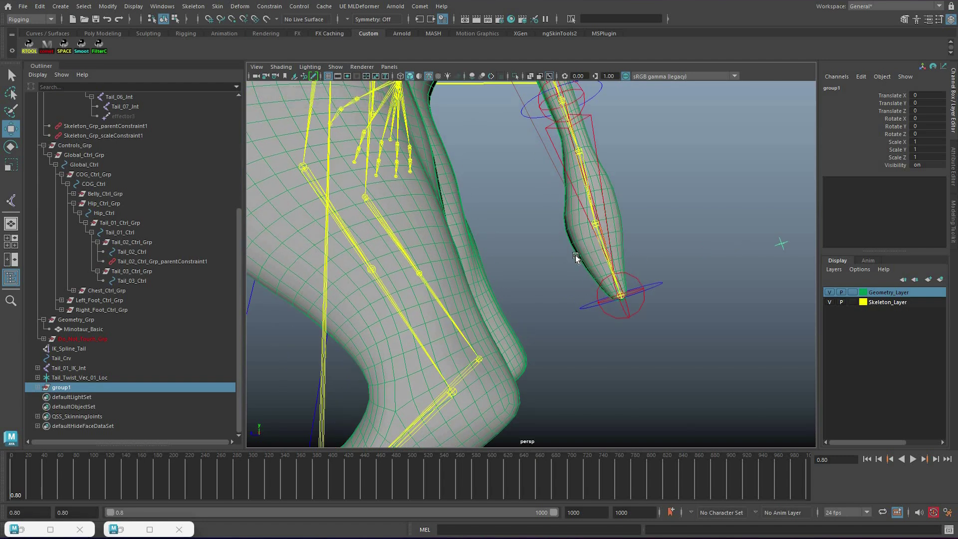
left_click_drag(647, 254, 627, 237, "alt")
scroll(589, 232, "up", 3)
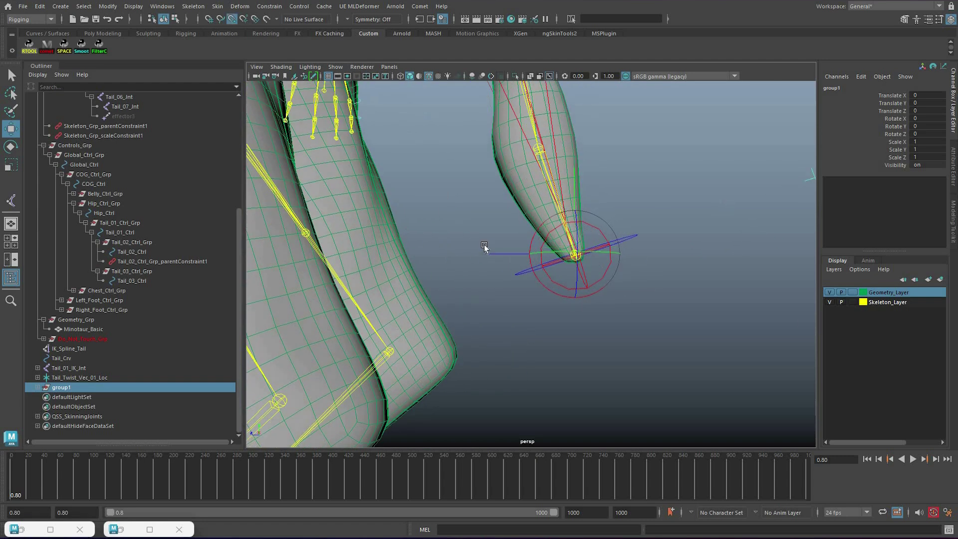
left_click_drag(496, 254, 510, 268, "alt")
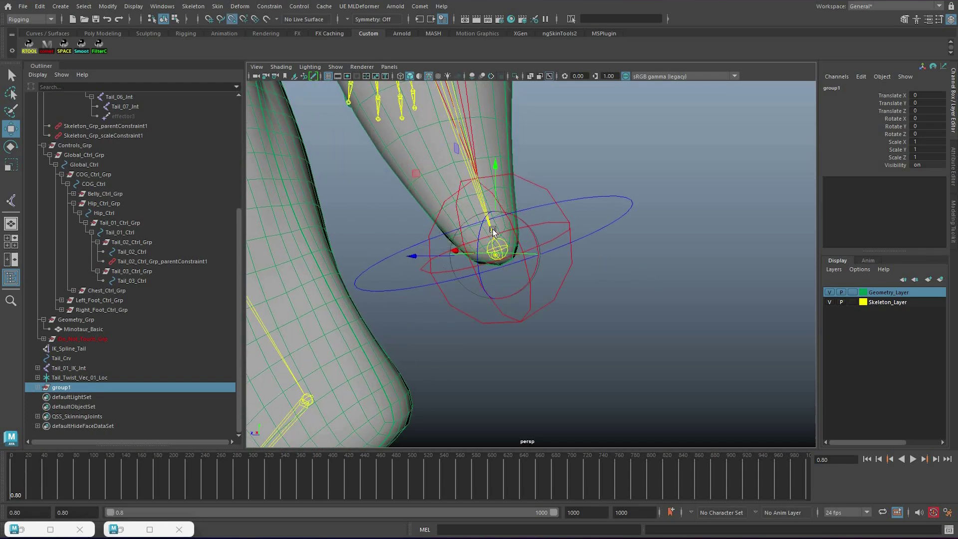
left_click_drag(523, 251, 40, 387, "alt")
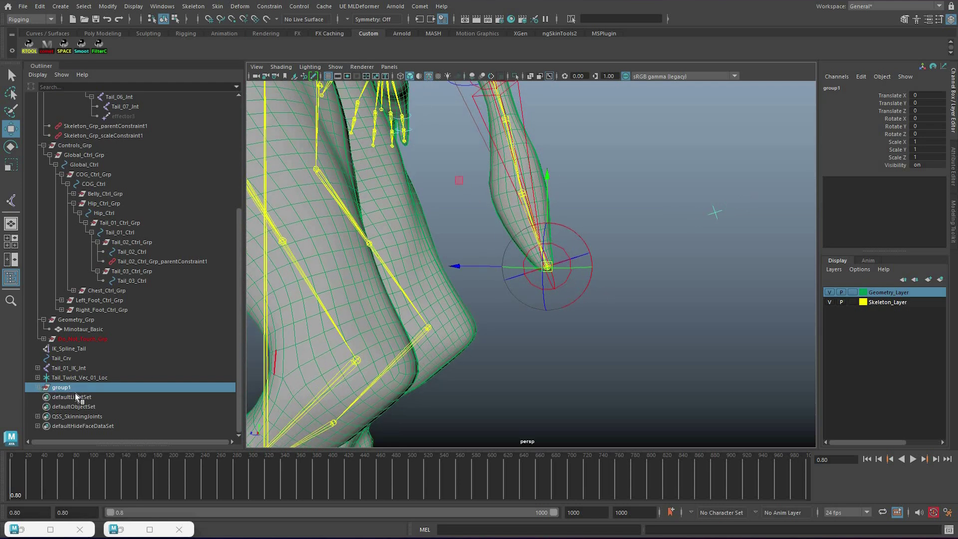
Rename the locator's group Tail_Twist_Offset and parent it under Tail_02_Ctrl.
double_click(156, 389)
type("Tail_Twist_Offset")
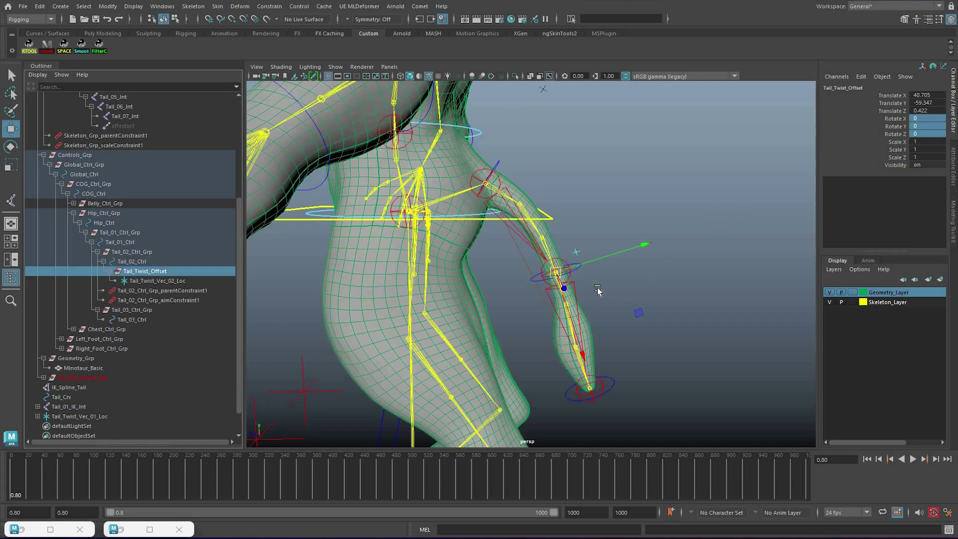
Rotate Tail_Twist_Offset 90 degrees about X.
left_click_drag(591, 306, 732, 238, "alt")
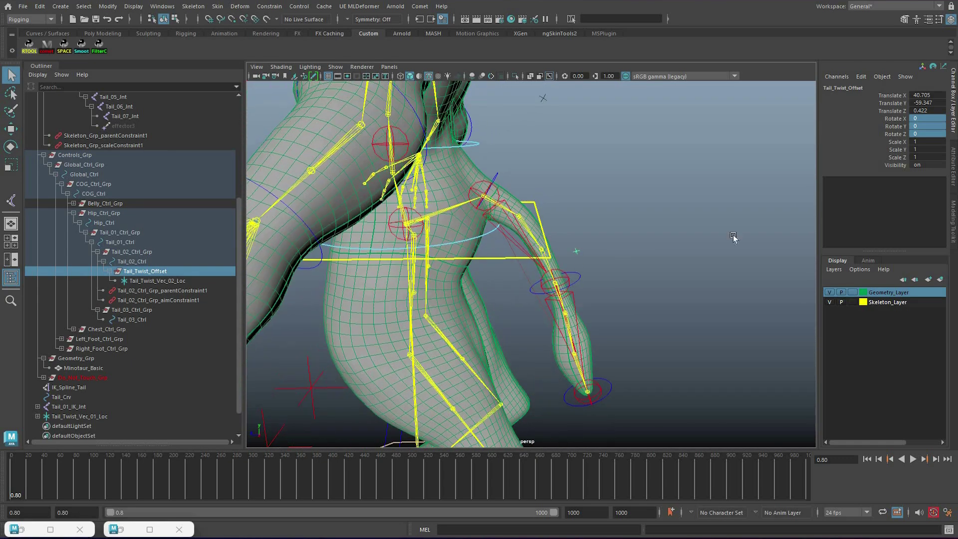
key("e")
middle_click_drag(719, 248, 754, 248)
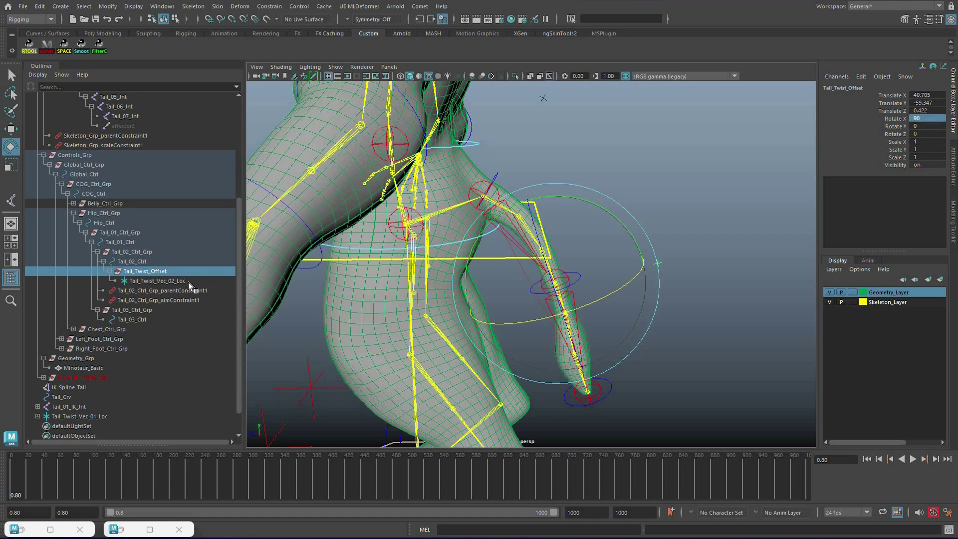
Test-move Tail_03_Ctrl in several directions to check how the tail bends and twists.
left_click(659, 376)
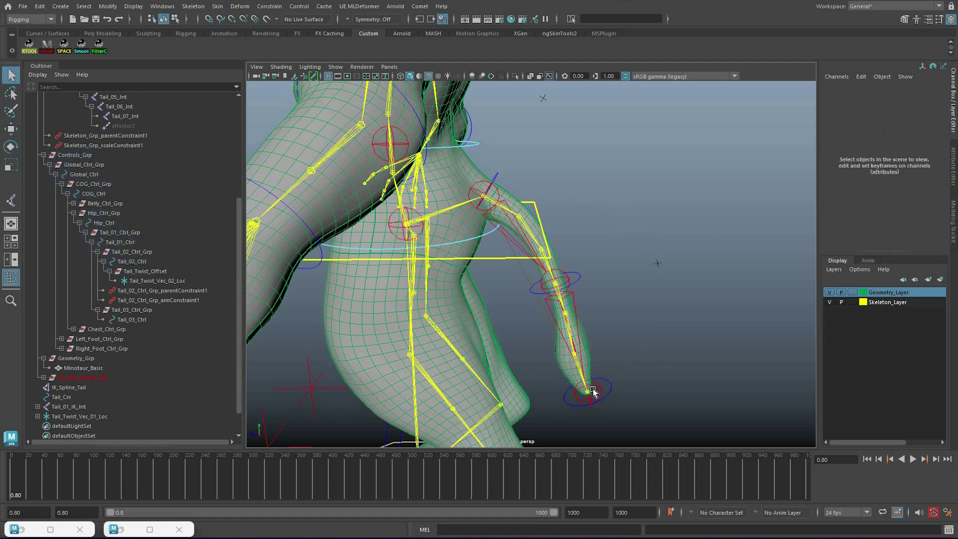
key("ctrl+z")
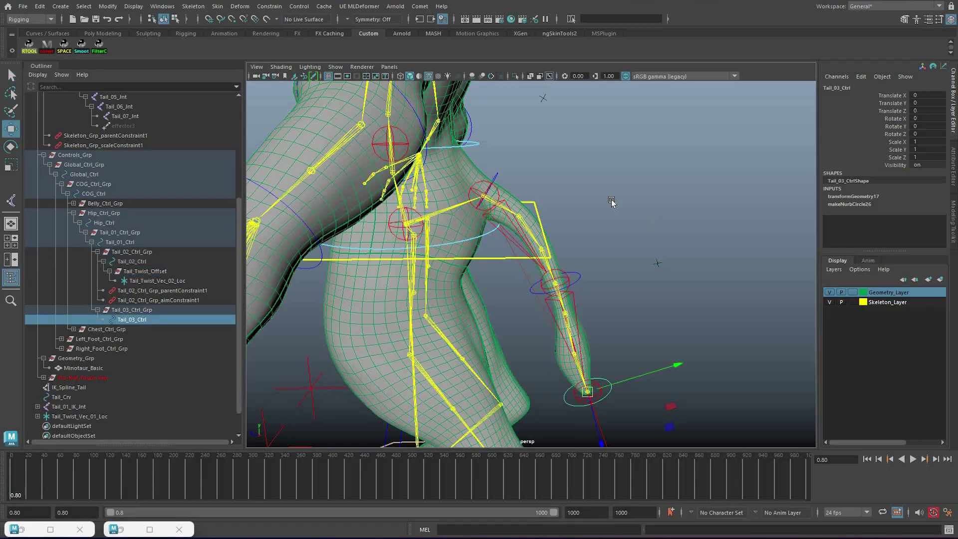
middle_click_drag(513, 309, 575, 252)
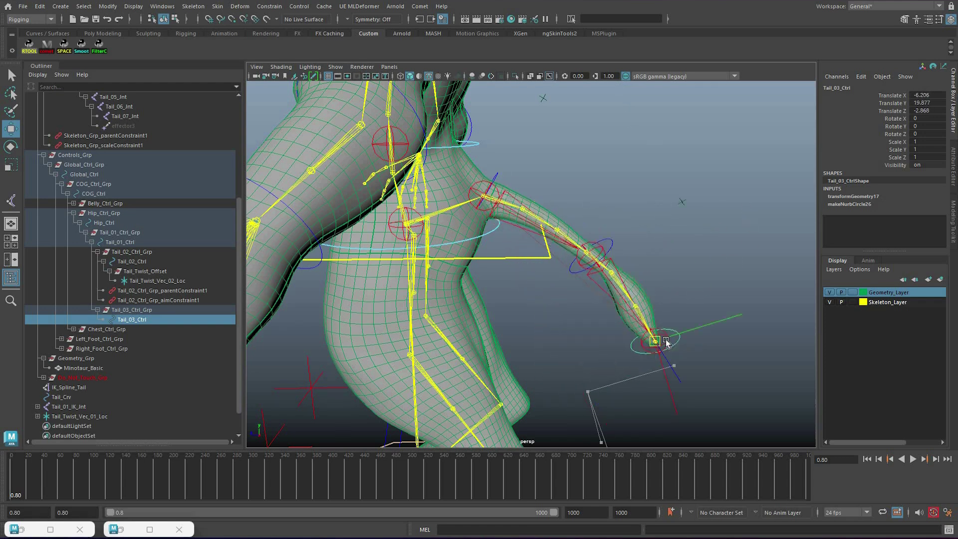
middle_click_drag(693, 245, 533, 349)
middle_click_drag(629, 289, 602, 275)
middle_click_drag(622, 320, 558, 337)
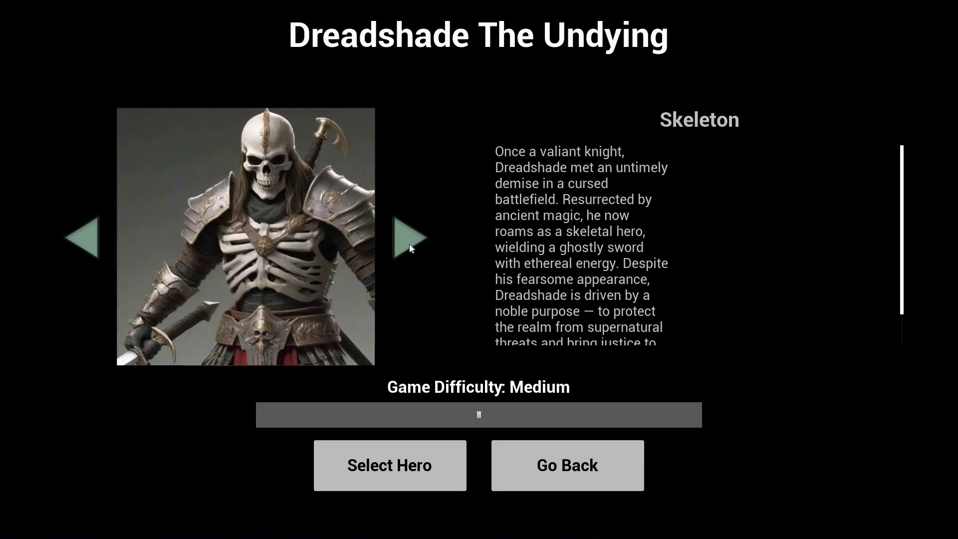
left_click(409, 240)
left_click(409, 245)
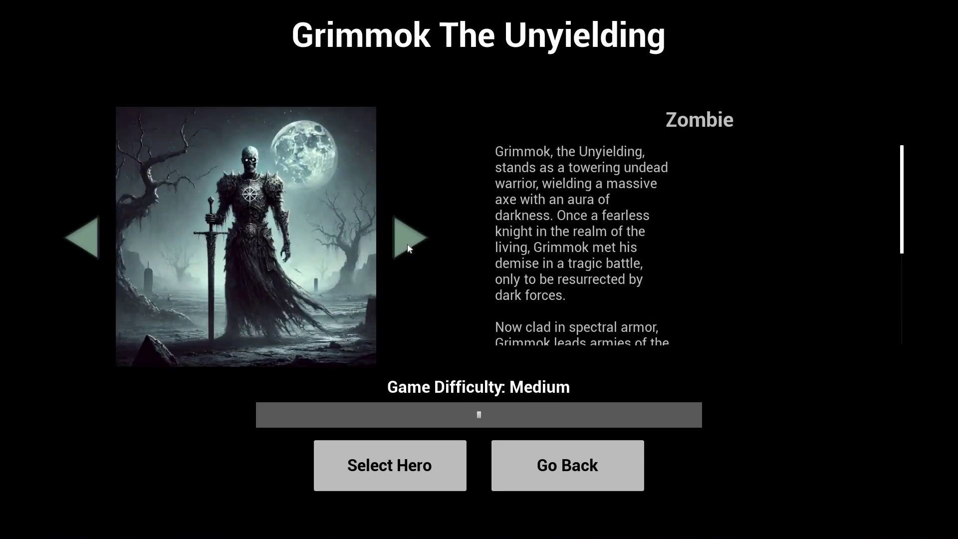
left_click(408, 245)
left_click(407, 245)
left_click(408, 245)
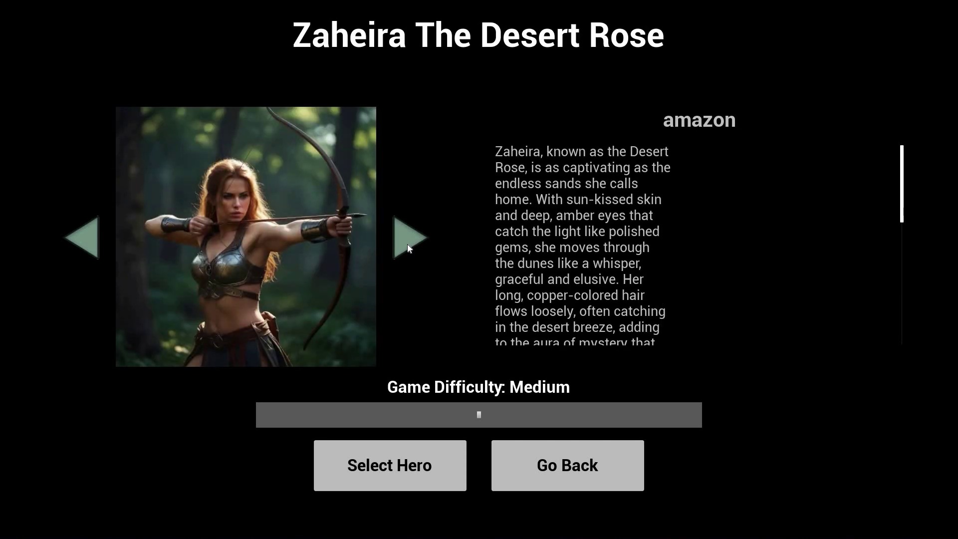
left_click(407, 245)
left_click(407, 245)
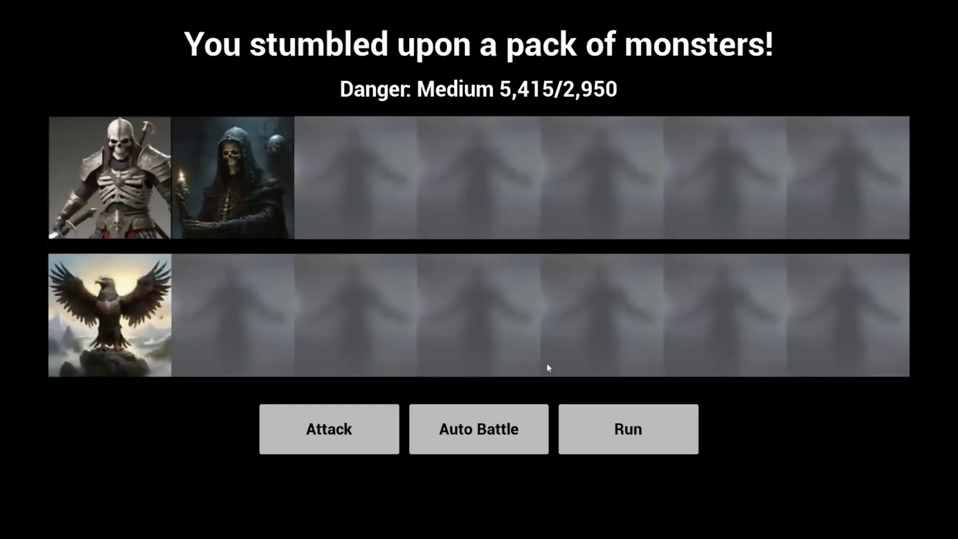
left_click(449, 428)
left_click(406, 510)
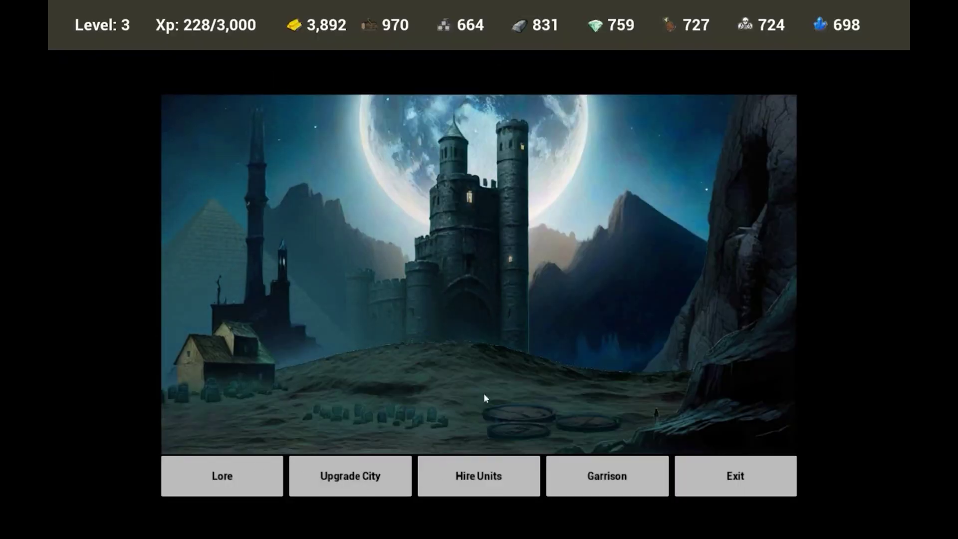
left_click(476, 475)
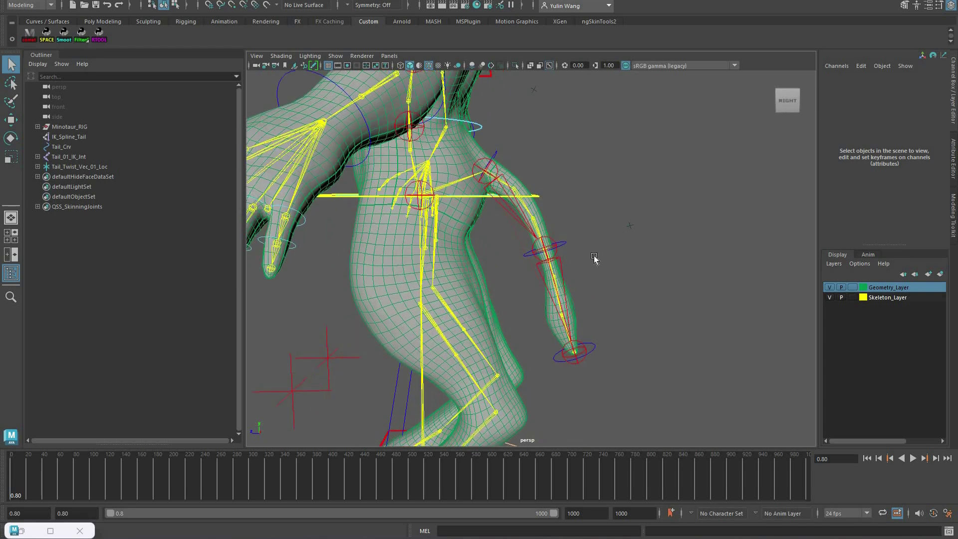
Test-move and rotate Tail_03_Ctrl to check the tail tip's deformation, and undo the changes.
left_click(568, 339)
key("w")
middle_click_drag(626, 249, 532, 205)
key("e")
key("ctrl+z")
key("ctrl+z")
key("ctrl+z")
key("ctrl+z")
key("ctrl+z")
key("ctrl+z")
key("ctrl+z")
key("ctrl+z")
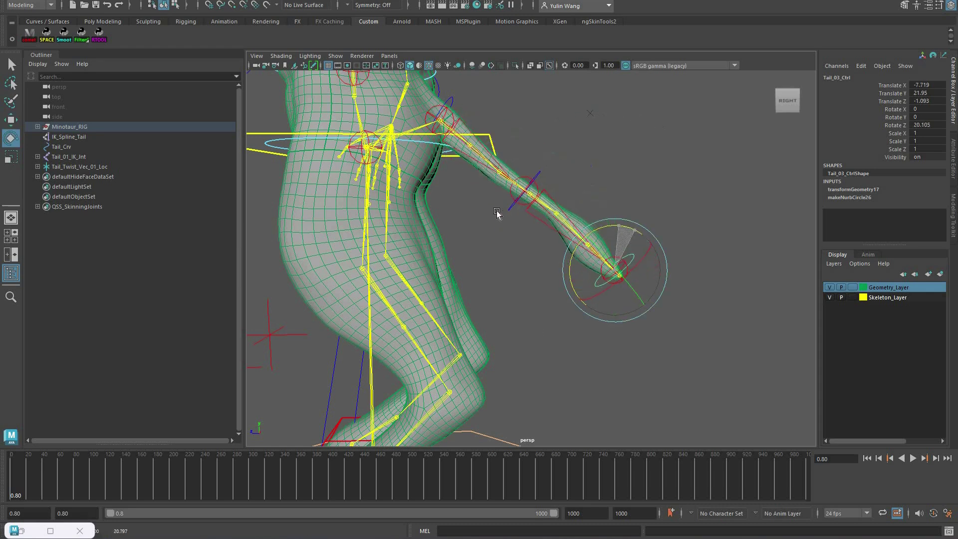
Test-move Tail_02_Ctrl and test-rotate Tail_01_Ctrl, undoing each change.
key("q")
left_click(510, 204)
key("w")
middle_click_drag(510, 204, 487, 99)
key("ctrl+z")
key("ctrl+z")
key("q")
key("e")
middle_click_drag(554, 132, 608, 159)
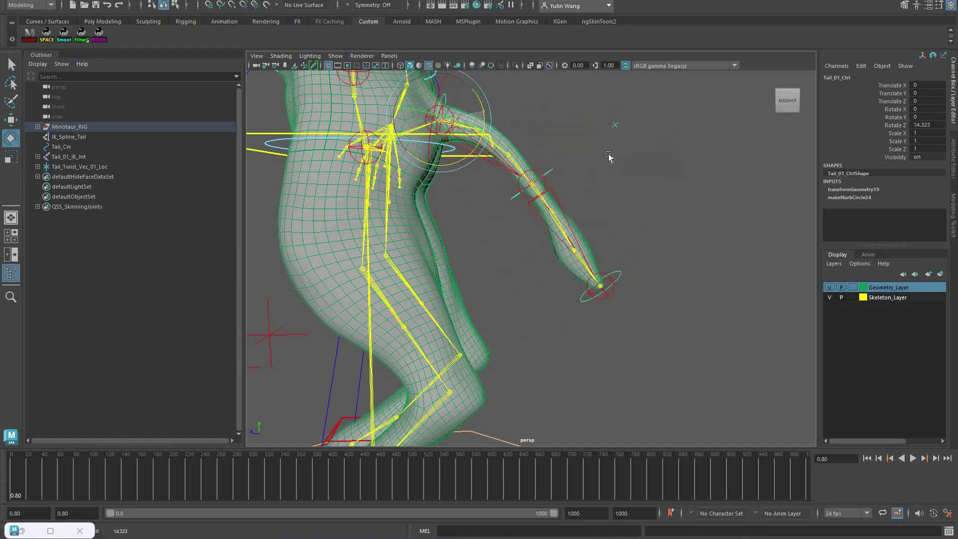
key("ctrl+z")
Move Tail_Twist_Vec_01_Loc into Do_Not_Touch_Grp under Minotaur_RIG.
left_click(567, 111)
left_click_drag(567, 112, 599, 225, "alt")
left_click(175, 167)
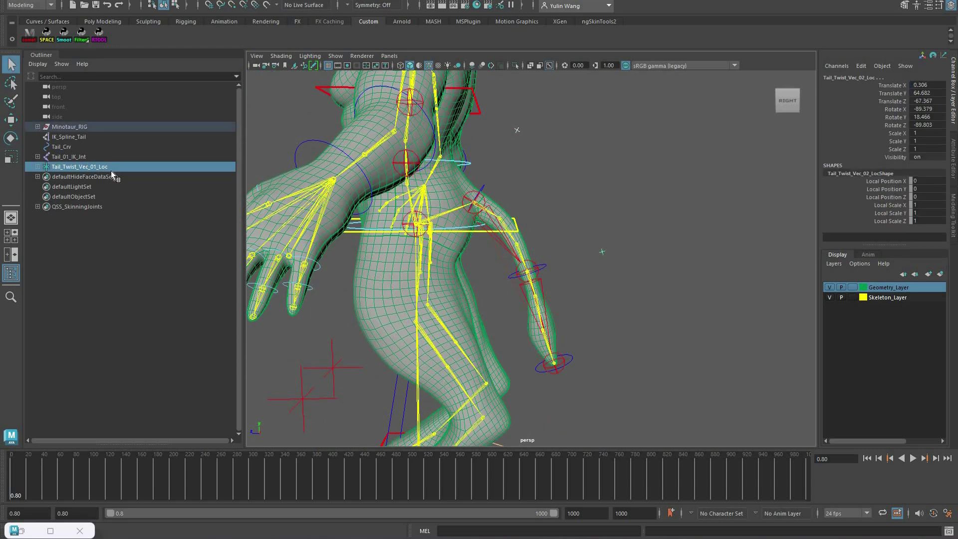
middle_click_drag(50, 154, 56, 159)
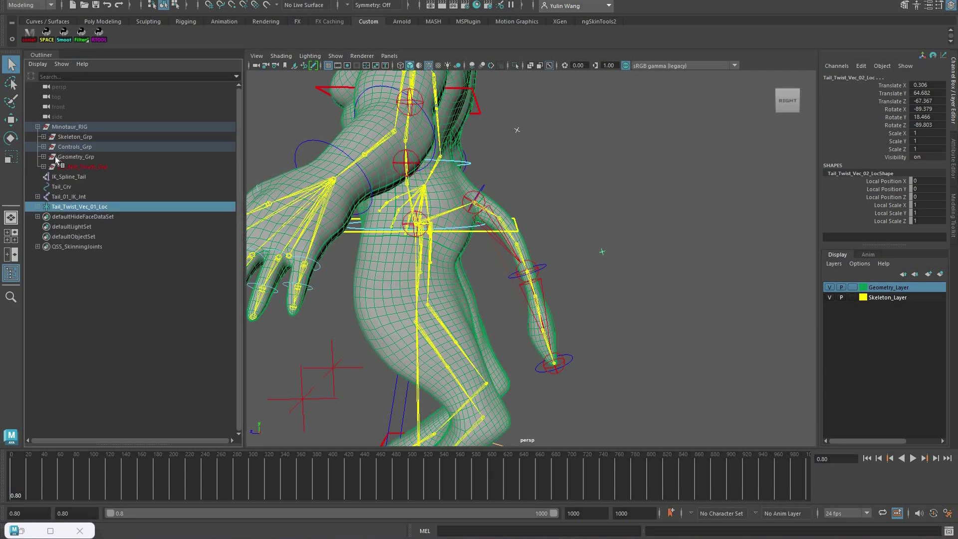
middle_click_drag(88, 216, 90, 220)
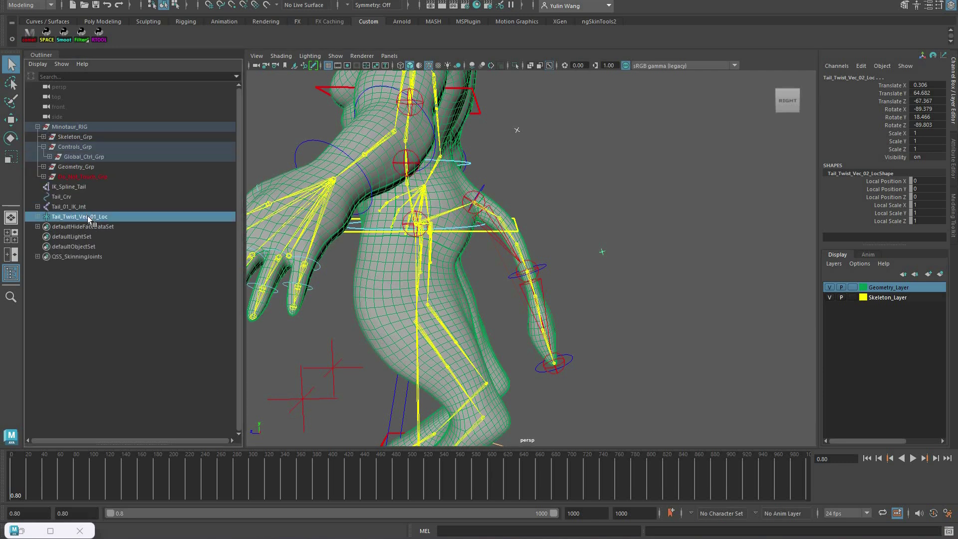
key("ctrl+z")
key("ctrl+z")
key("ctrl+z")
key("ctrl+z")
key("ctrl+z")
Hide both tail twist locators, Tail_Twist_Vec_01_Loc and Tail_Twist_Vec_02_Loc.
left_click_drag(570, 112, 509, 143)
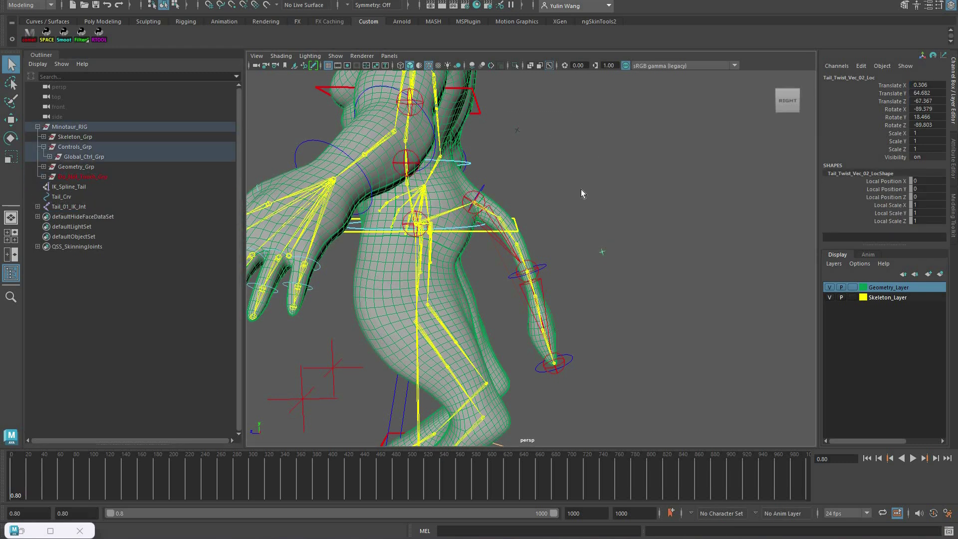
key("ctrl+h")
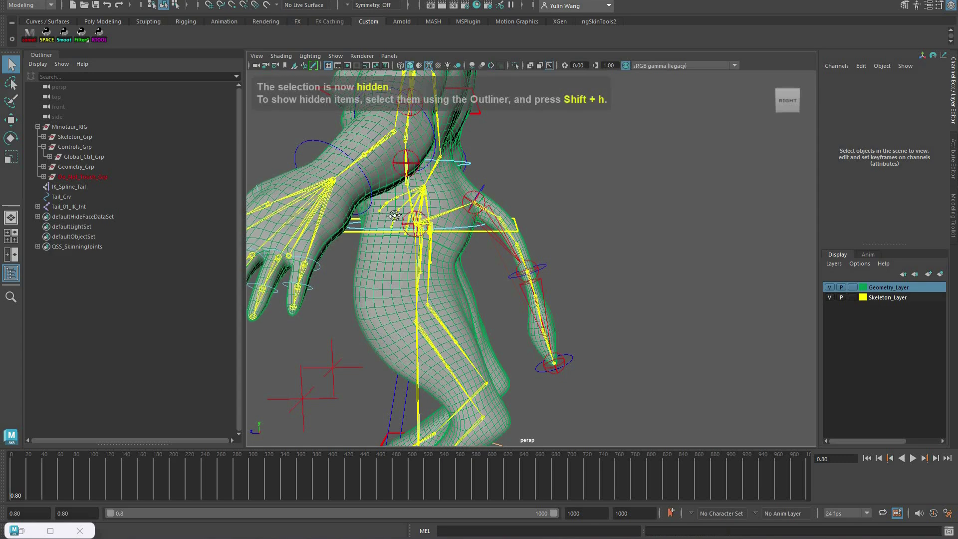
middle_click_drag(395, 216, 424, 210, "alt")
left_click_drag(400, 196, 84, 204, "alt")
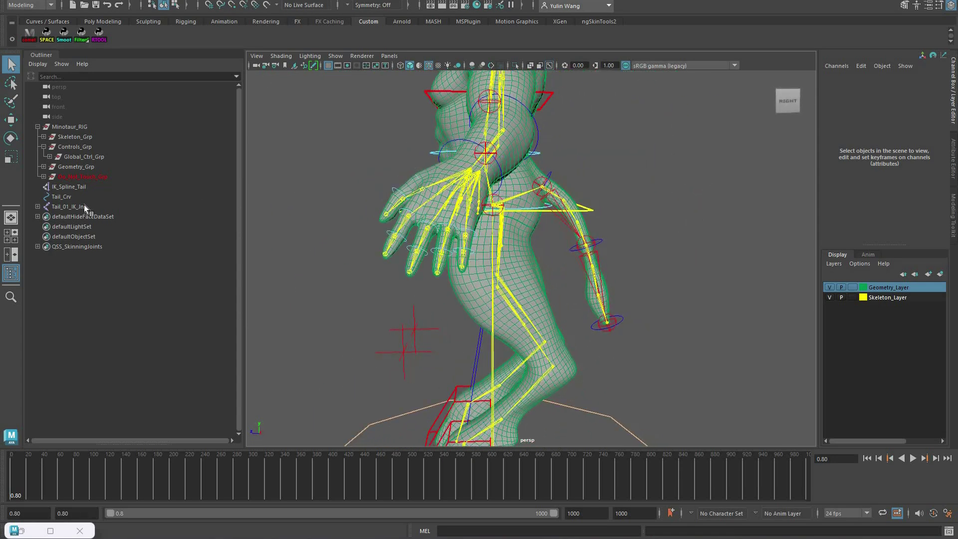
Group IK_Spline_Tail, Tail_Crv and Tail_01_IK_Jnt, and name the group Tail_System_Grp.
left_click(84, 189)
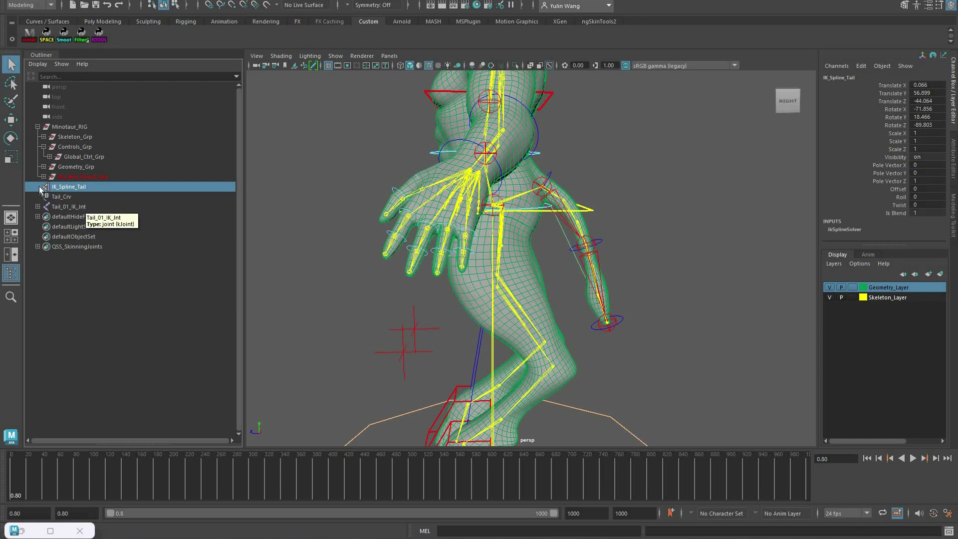
left_click(84, 205, "shift")
key("ctrl+g")
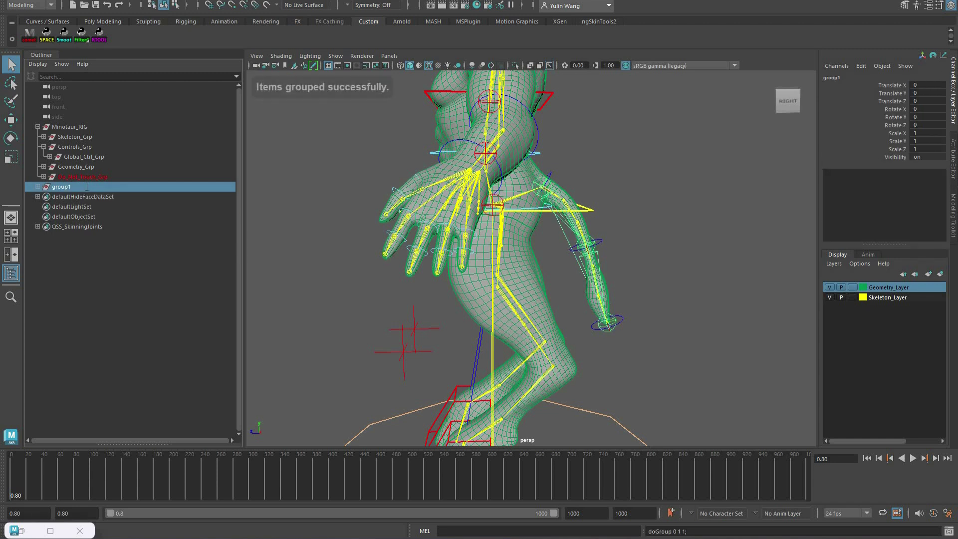
double_click(87, 187)
type("Tail_System_Grp")
key("Return")
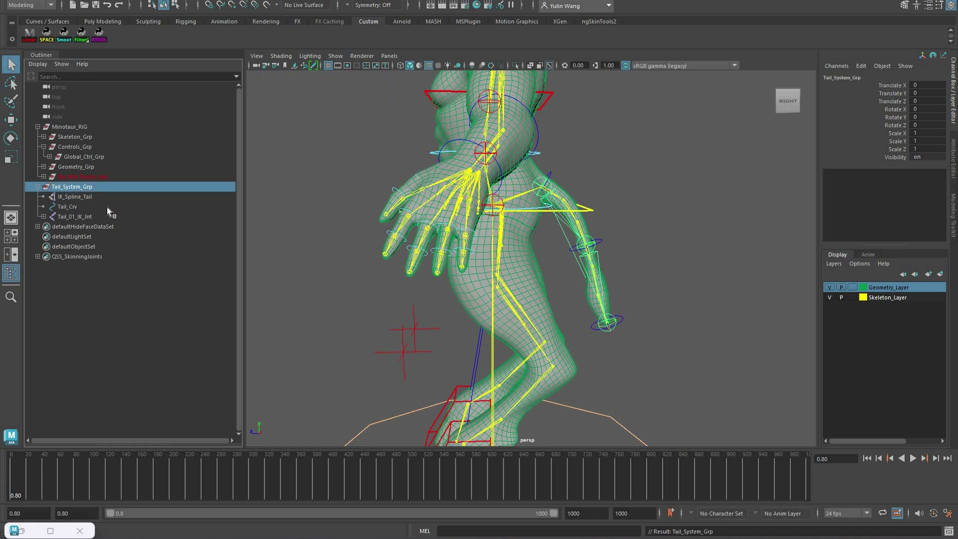
Parent Tail_System_Grp under Do_Not_Touch_Grp and move Tail_Twist_Vec_01_Loc into Tail_System_Grp.
middle_click_drag(75, 186, 82, 177)
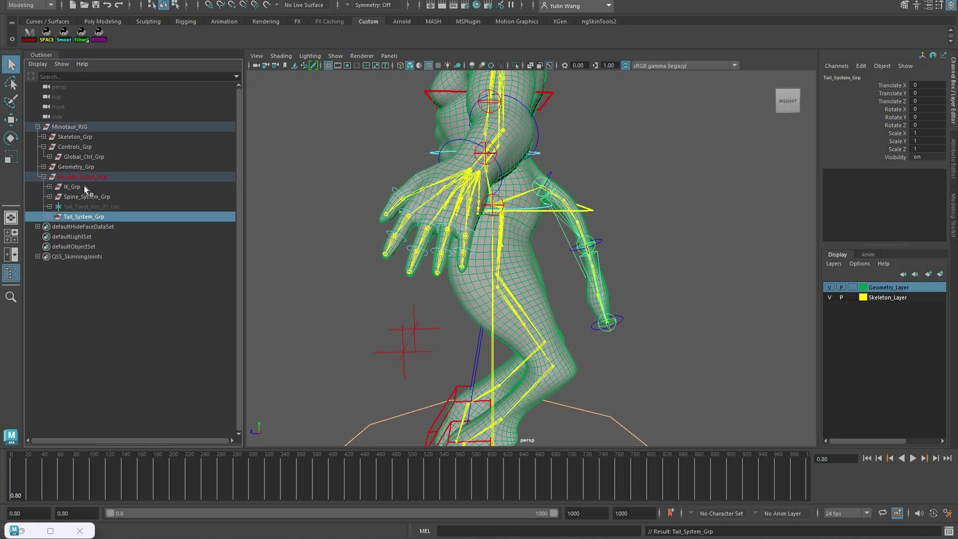
left_click(90, 207)
middle_click_drag(90, 206, 85, 217)
Hide Do_Not_Touch_Grp, the parent of Spine_System_Grp, and frame the whole Minotaur.
left_click(609, 225)
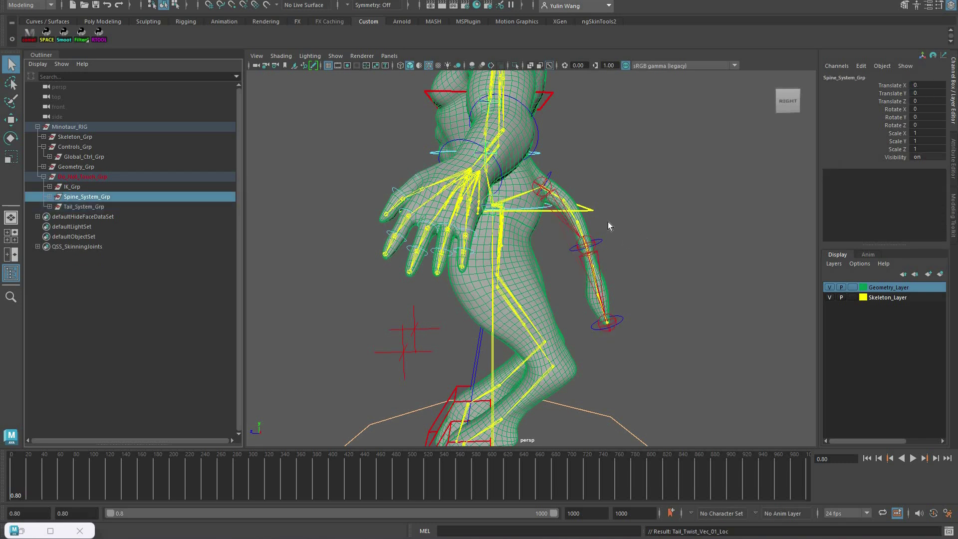
key("Up")
key("ctrl+h")
key("f")
left_click_drag(652, 279, 624, 279, "alt")
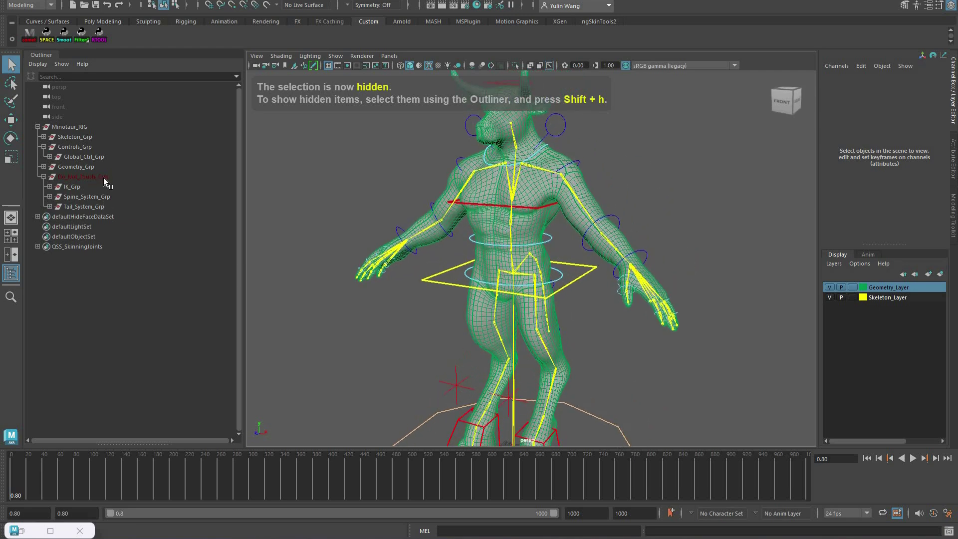
key("f")
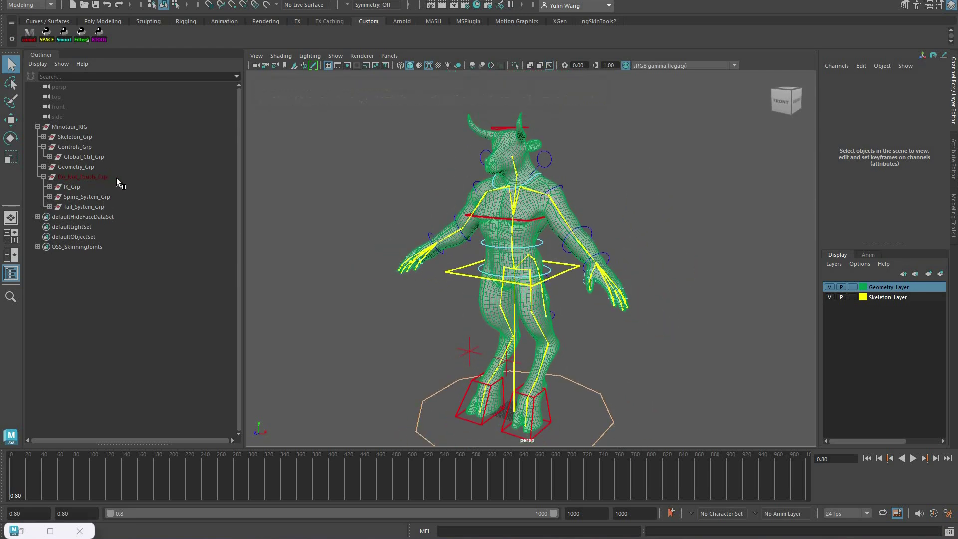